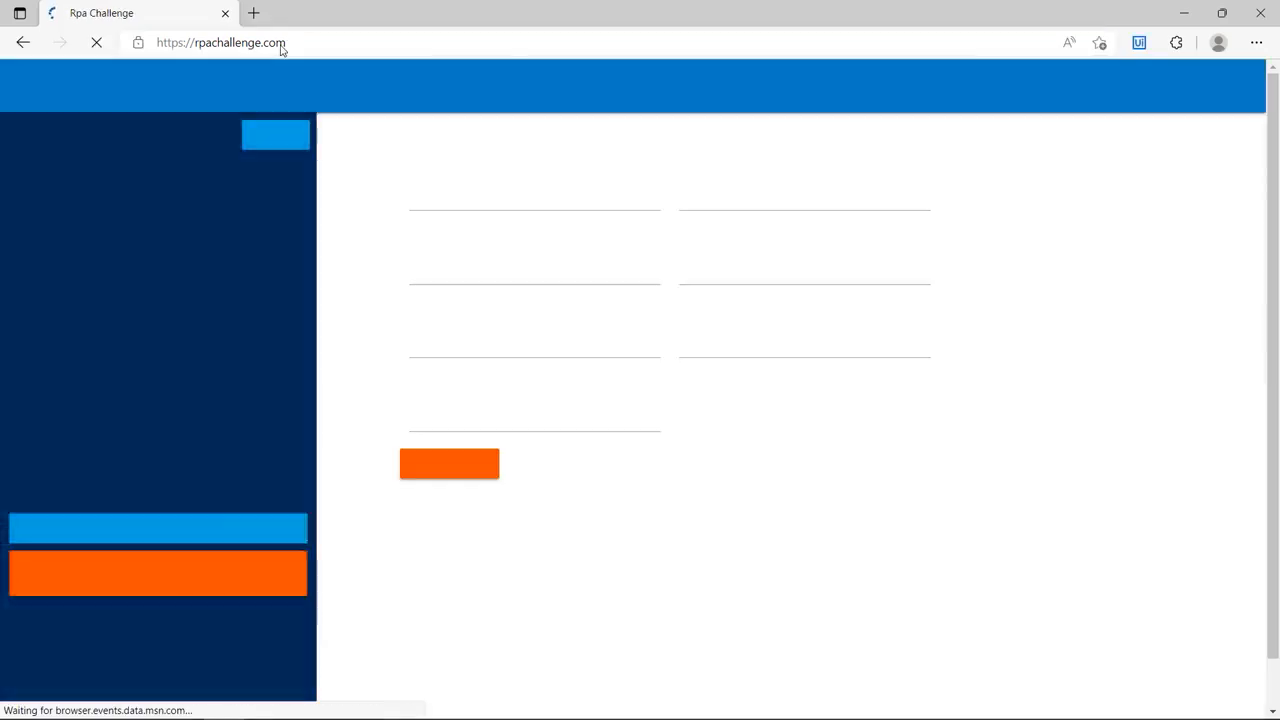
- Enter "Name" in the First Name field of the RPA Challenge form and submit the form
{"action": "left_click", "coordinate": [706, 344]}
{"action": "type", "text": "Name"}
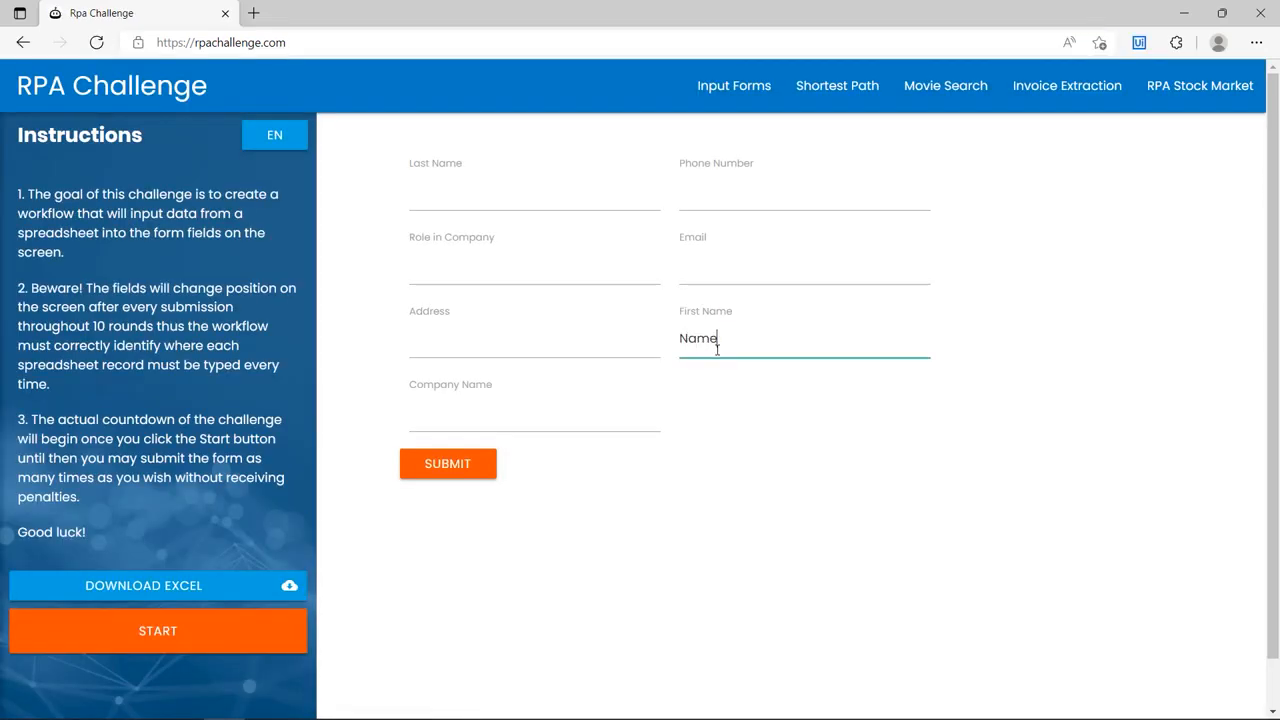
{"action": "left_click", "coordinate": [490, 476]}
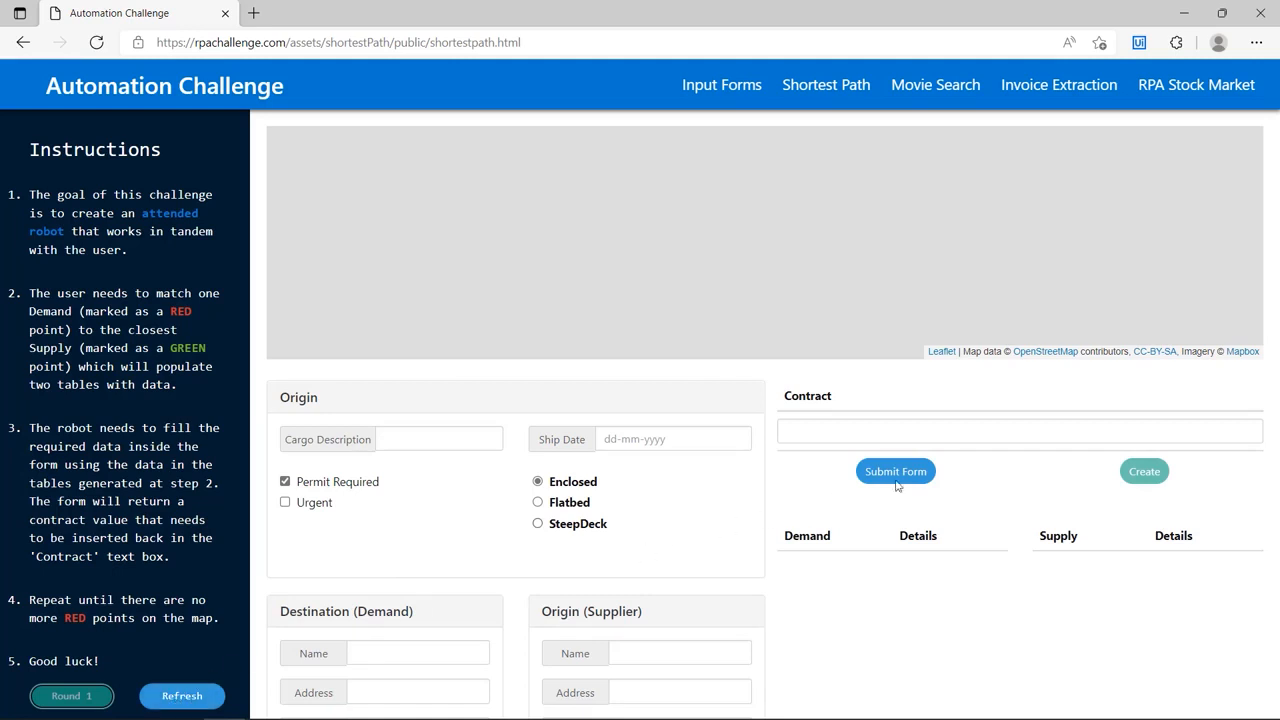
- Mark the shipment as Urgent and submit the Shortest Path form after viewing the supplier's State options
{"action": "left_click", "coordinate": [285, 503]}
{"action": "left_click", "coordinate": [811, 425]}
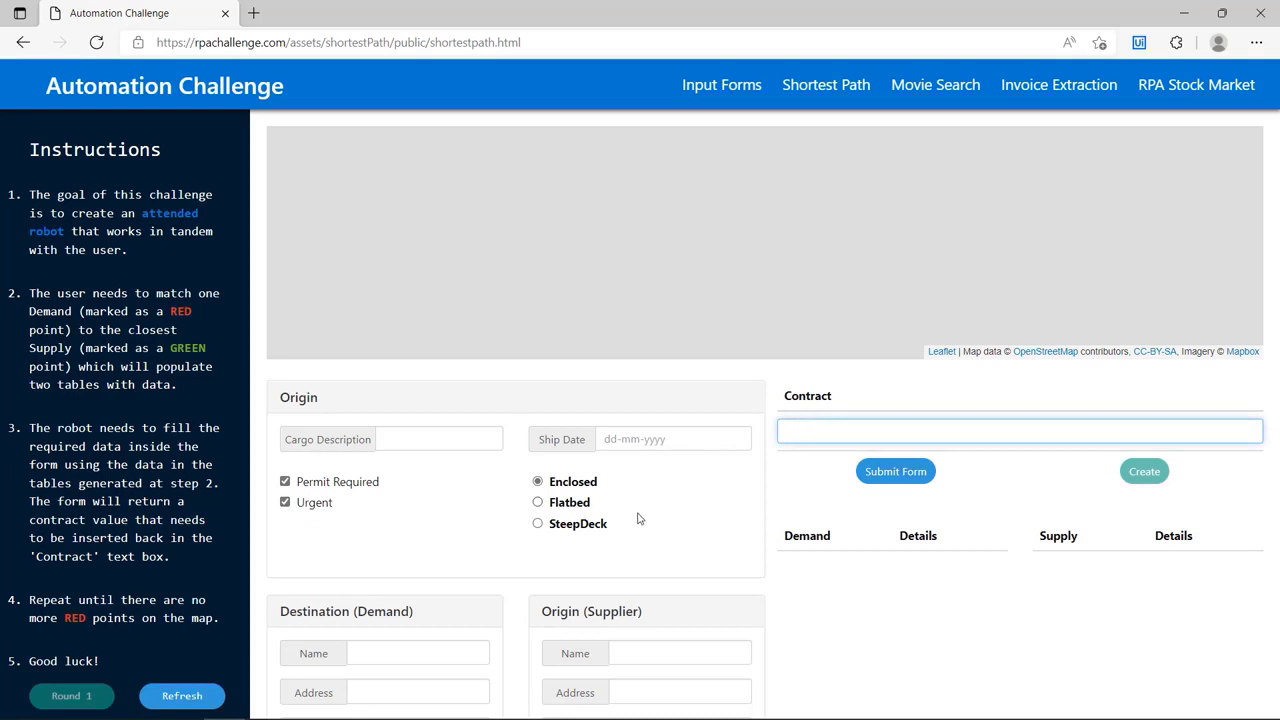
{"action": "scroll", "coordinate": [634, 527], "scroll_direction": "down", "scroll_amount": 2}
{"action": "left_click", "coordinate": [593, 649]}
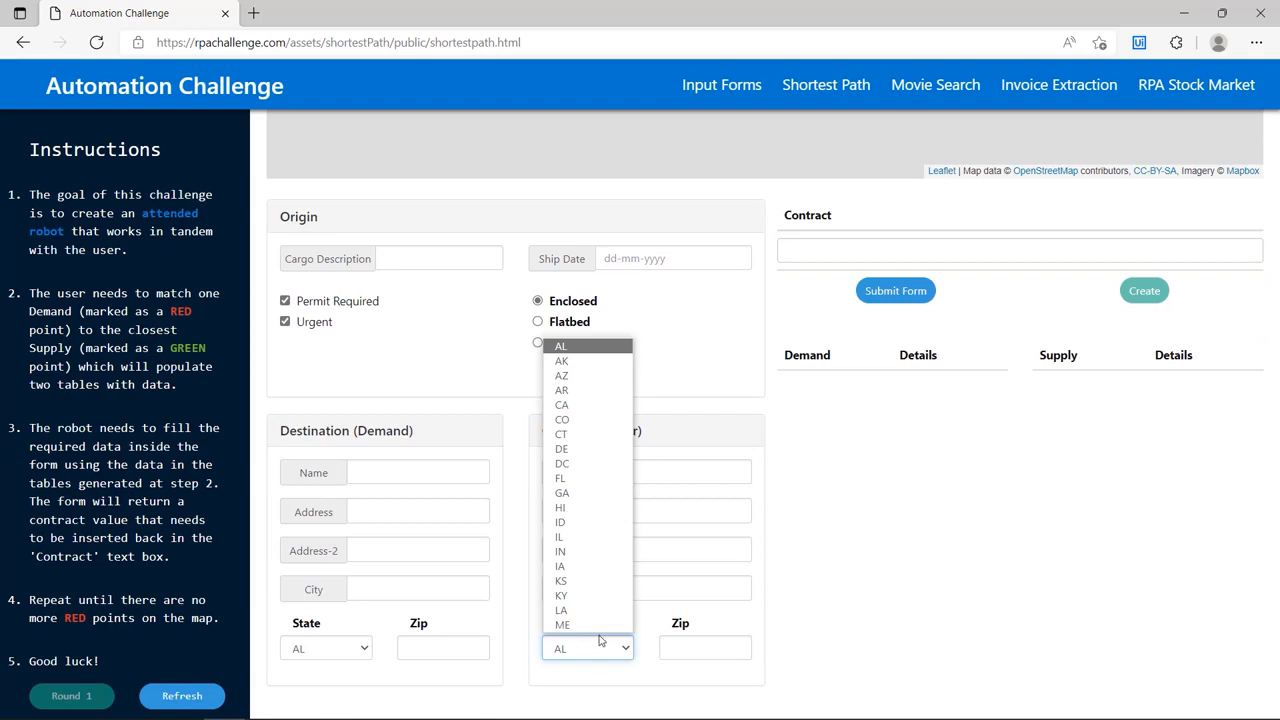
{"action": "scroll", "coordinate": [588, 595], "scroll_direction": "down", "scroll_amount": 1}
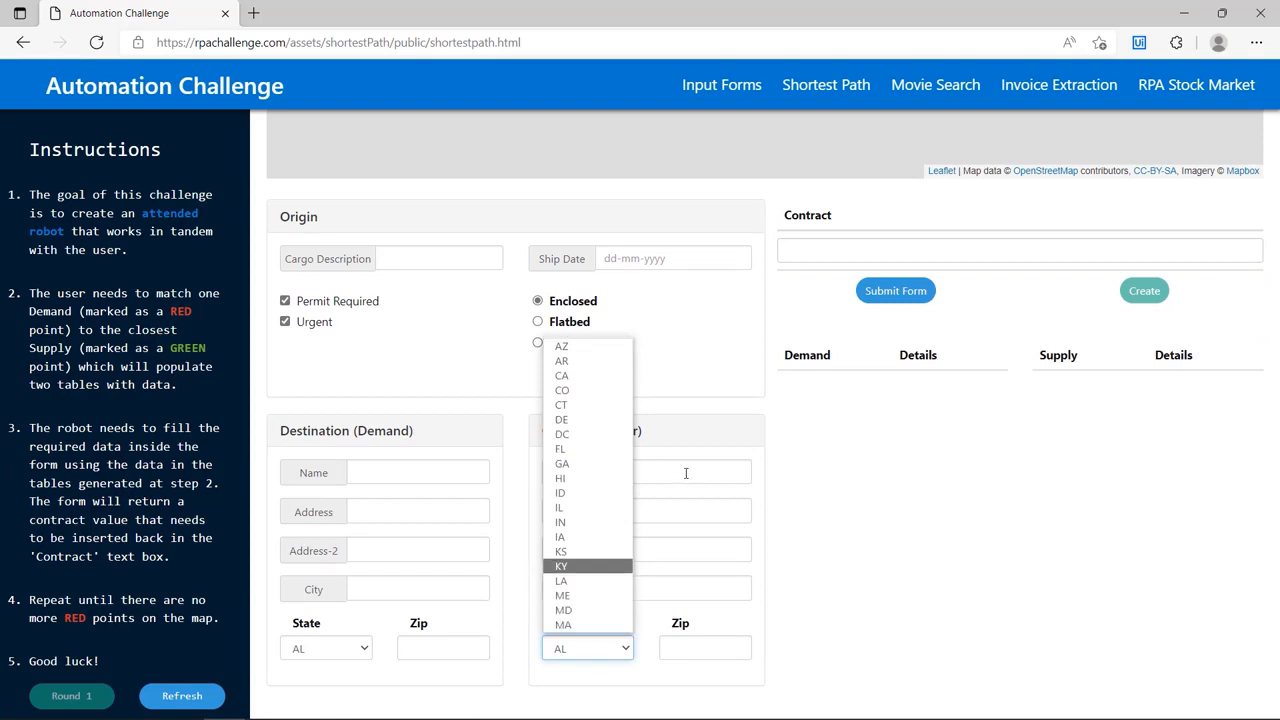
{"action": "left_click", "coordinate": [897, 290]}
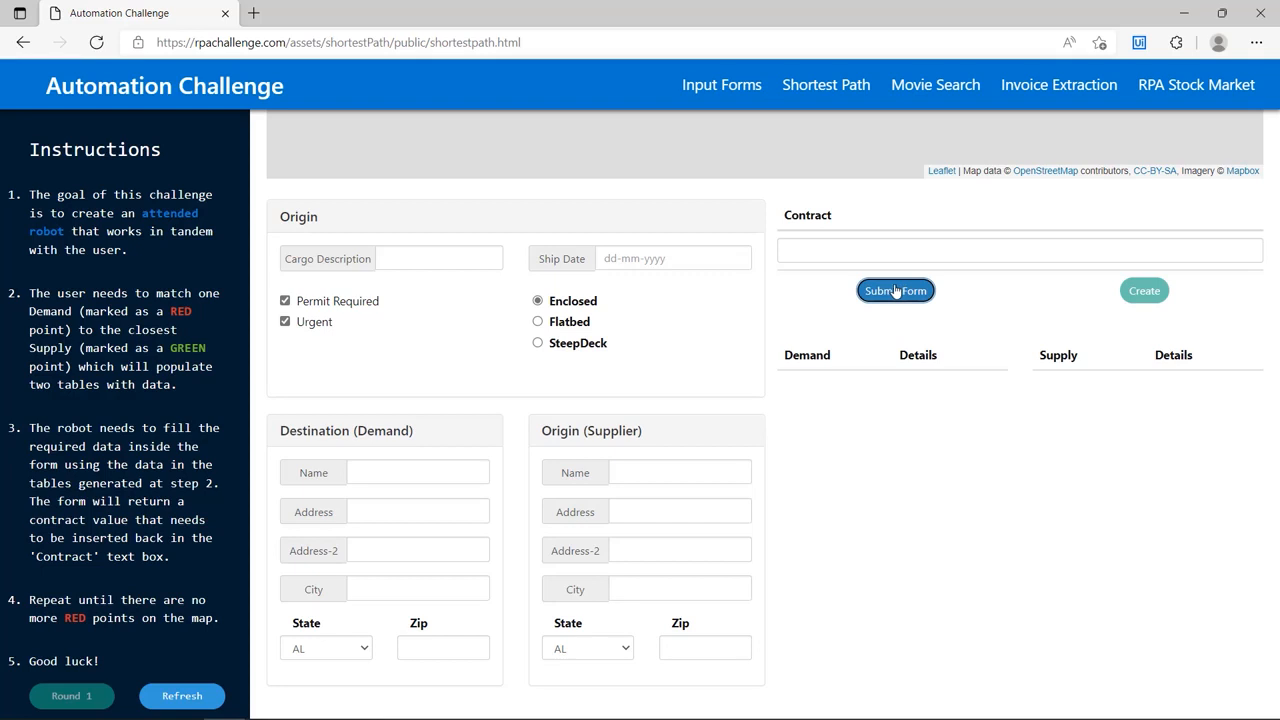
- Open the Input Forms challenge and highlight the First Name field's label
{"action": "left_click", "coordinate": [731, 92]}
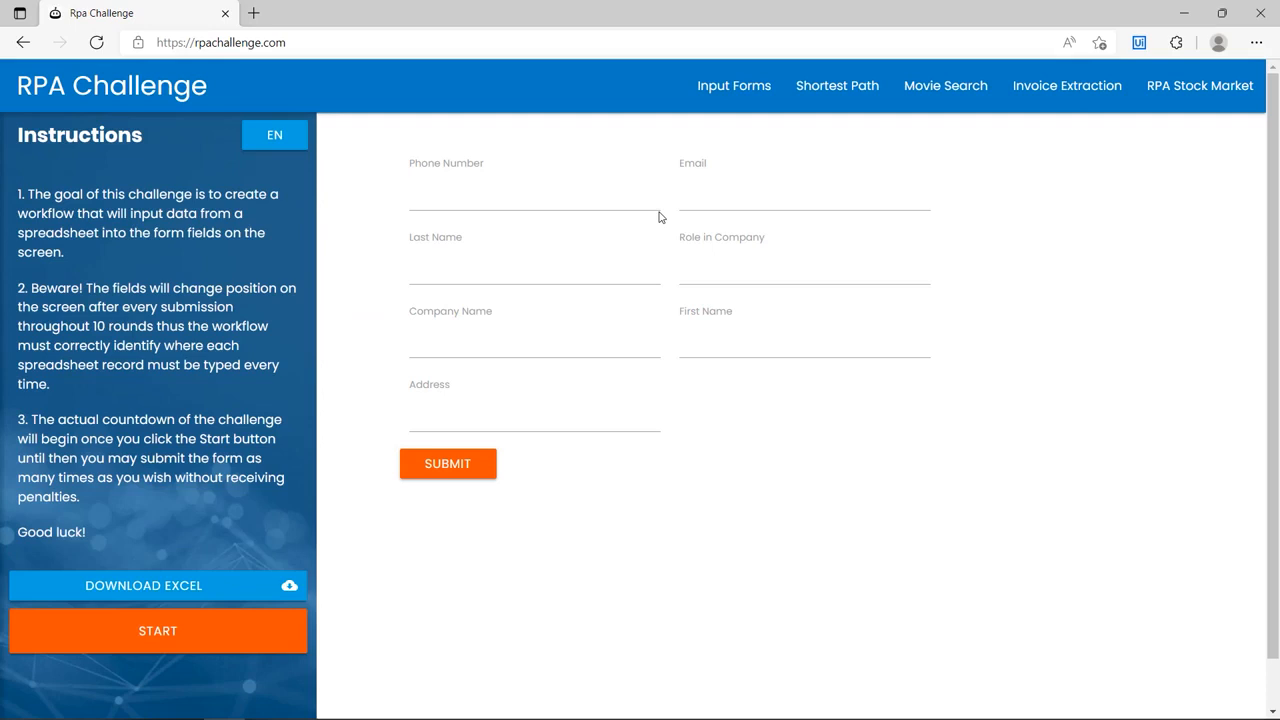
{"action": "left_click", "coordinate": [760, 346]}
{"action": "left_click_drag", "start_coordinate": [748, 318], "coordinate": [672, 320]}
{"action": "left_click_drag", "start_coordinate": [287, 43], "coordinate": [127, 69]}
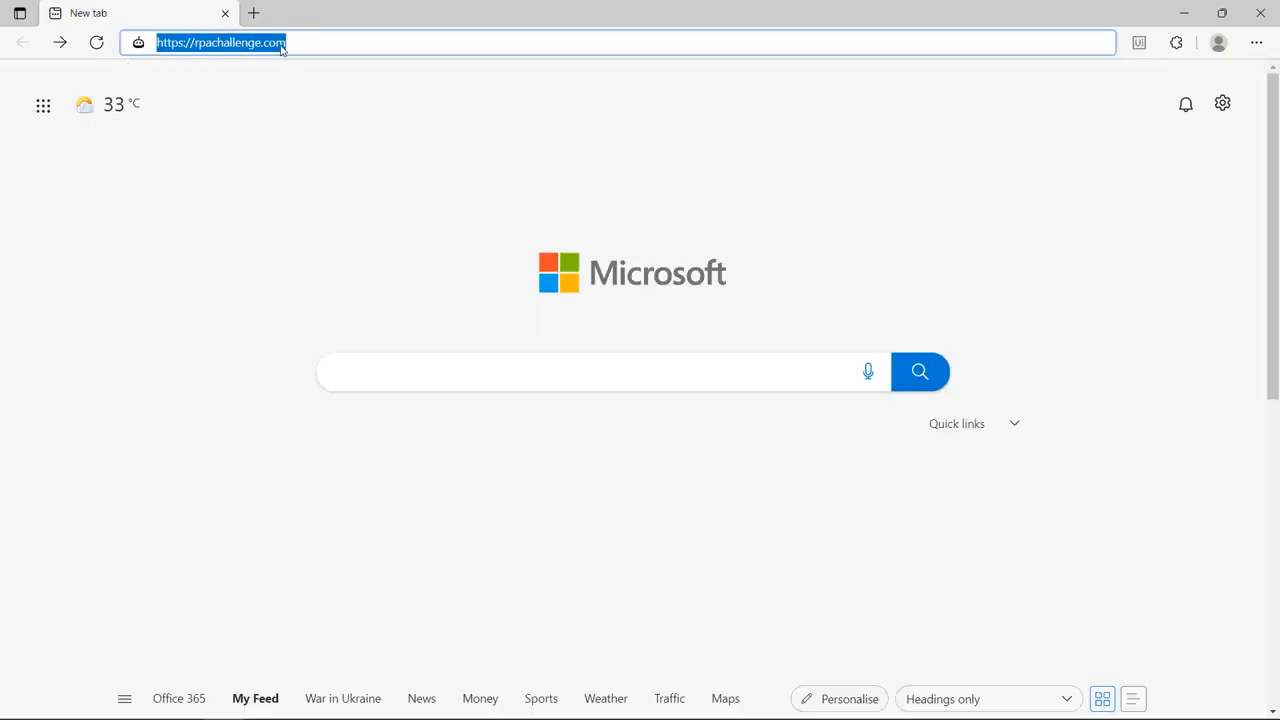
{"action": "key", "text": "Return"}
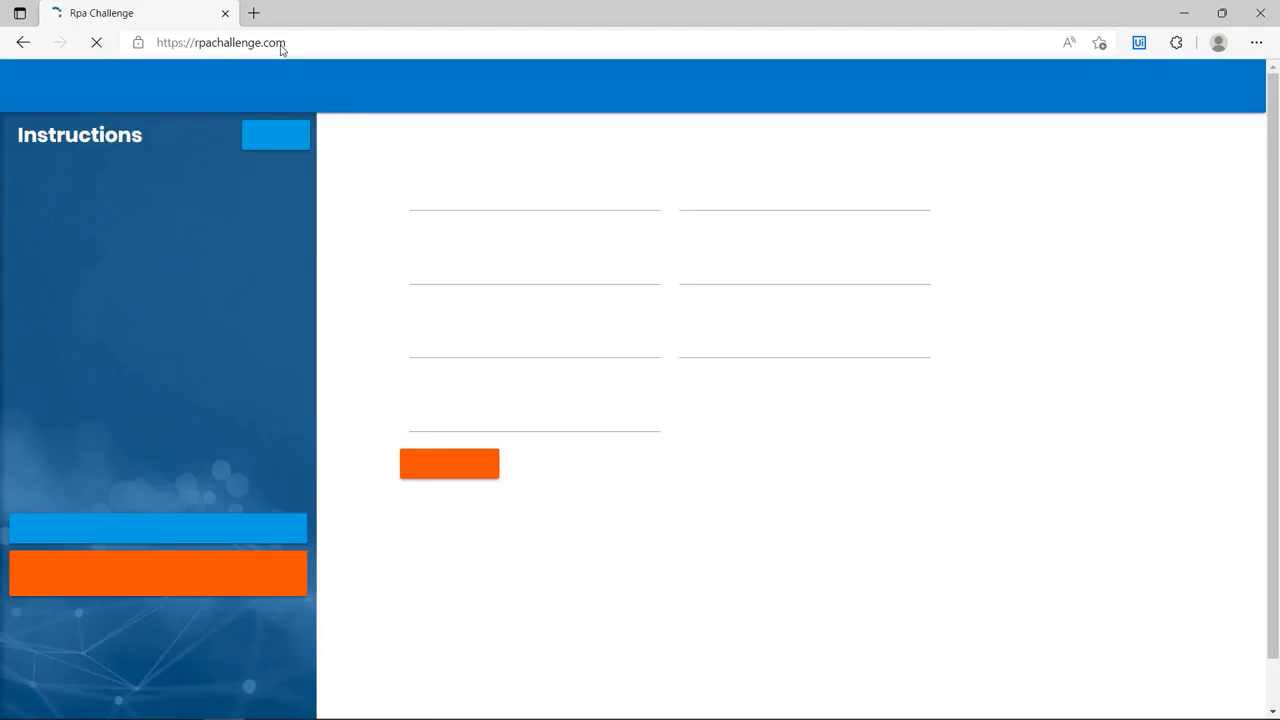
{"action": "left_click", "coordinate": [705, 344]}
{"action": "type", "text": "Name"}
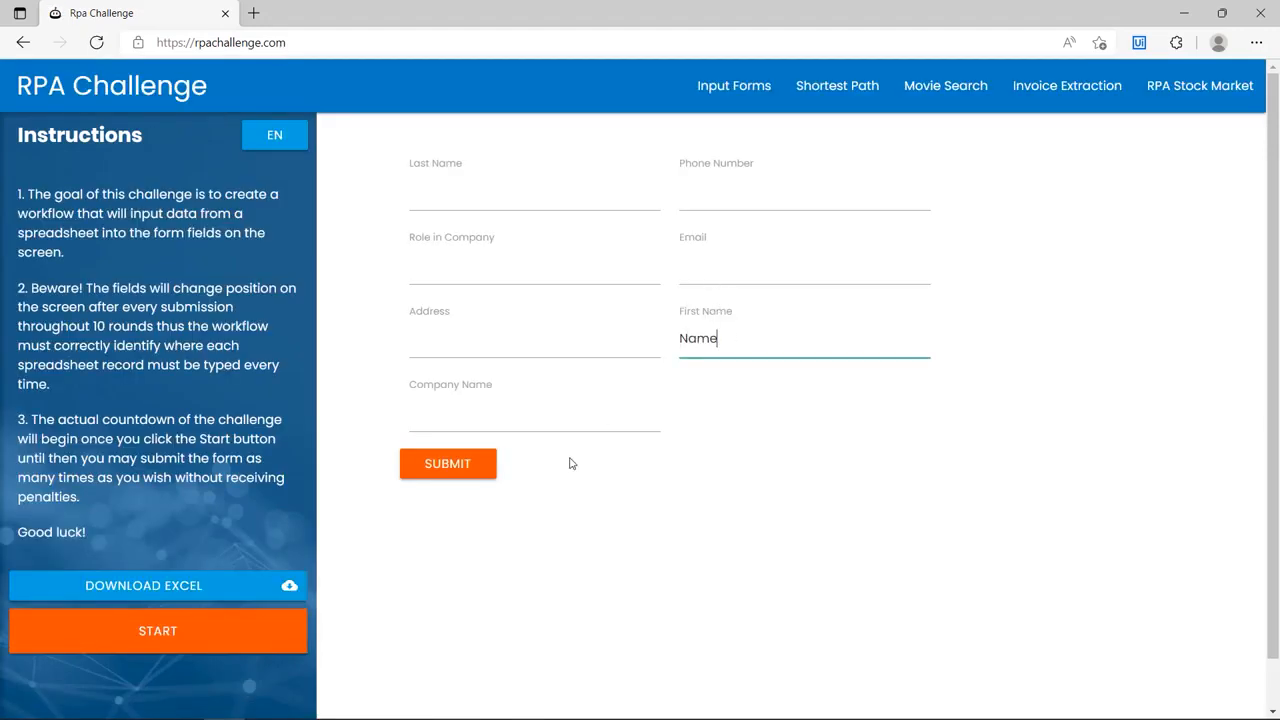
{"action": "left_click", "coordinate": [485, 472]}
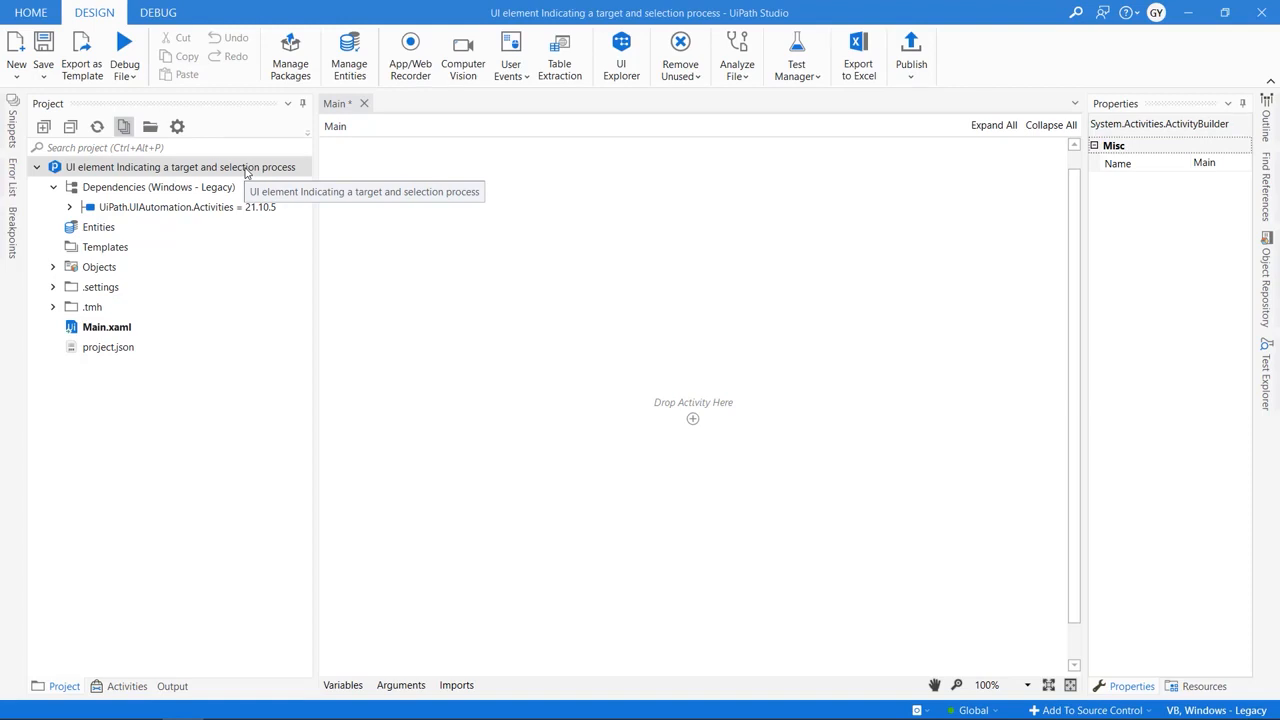
- In UiPath Studio, add a Use Application/Browser activity to Main and indicate the RPA Challenge page in Edge as its application
{"action": "left_click", "coordinate": [127, 686]}
{"action": "left_click", "coordinate": [174, 148]}
{"action": "type", "text": "use"}
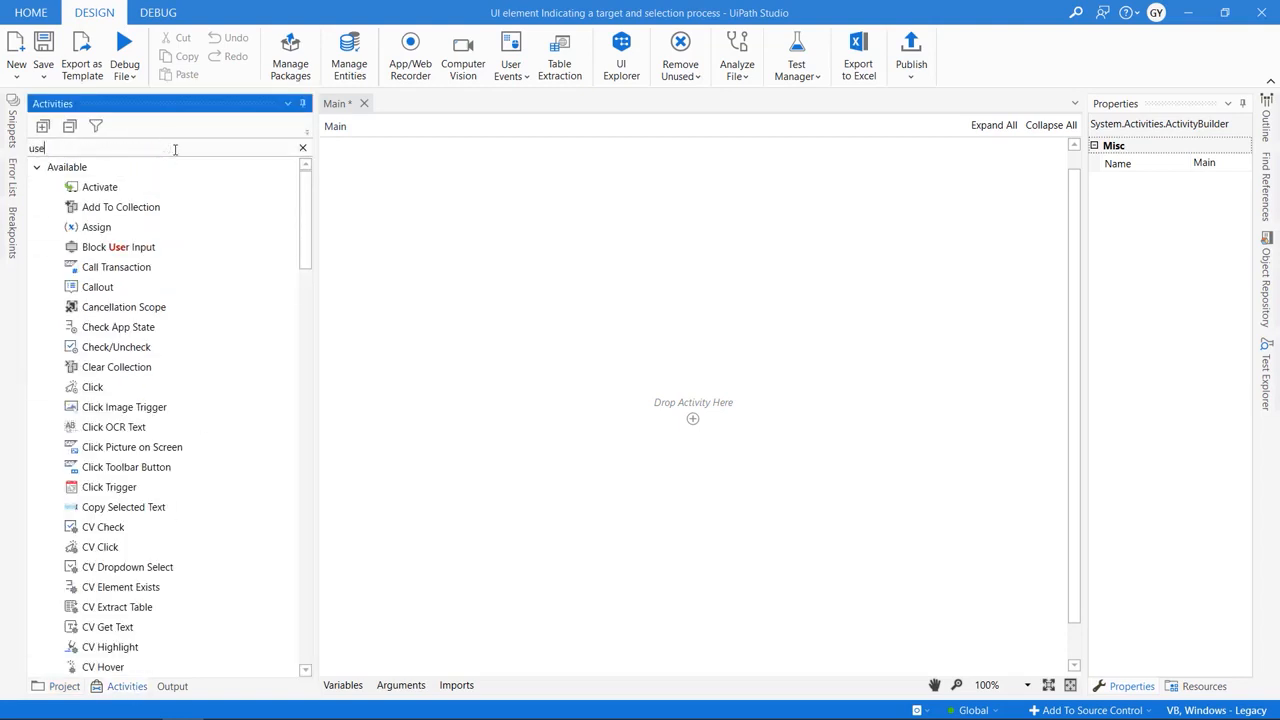
{"action": "left_click_drag", "start_coordinate": [185, 273], "coordinate": [734, 458]}
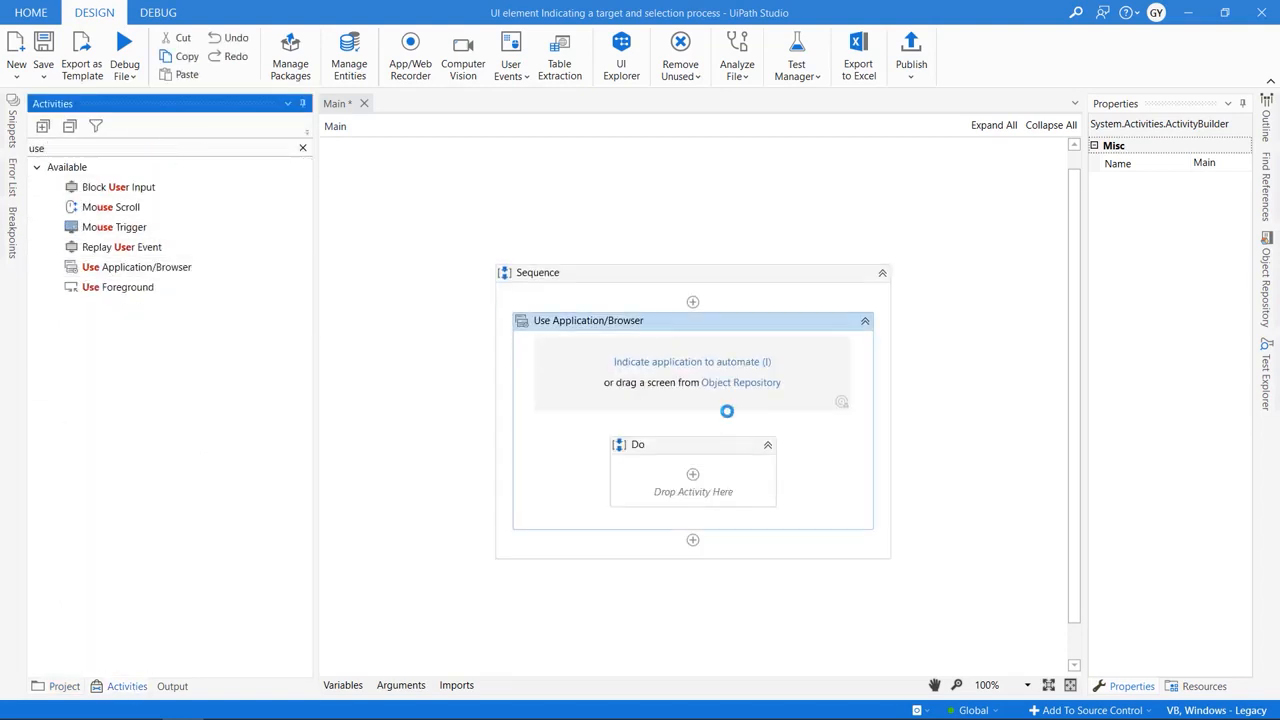
{"action": "mouse_move", "coordinate": [712, 362]}
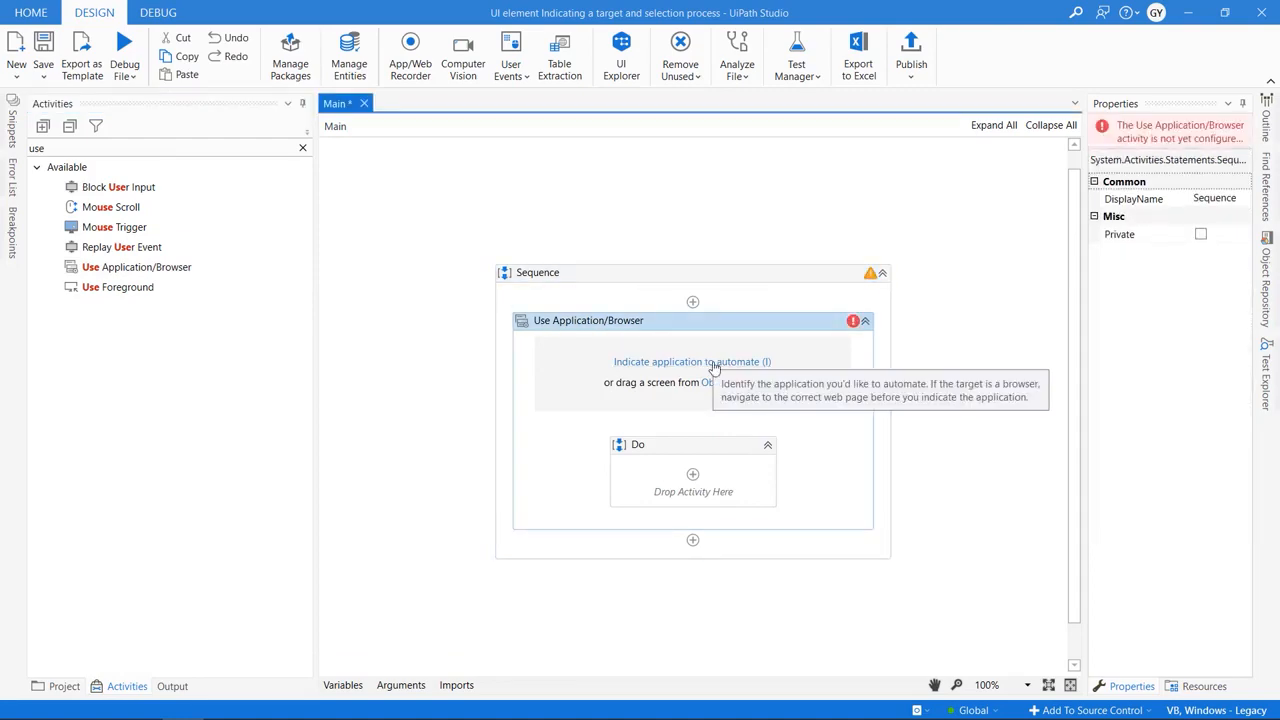
{"action": "left_click", "coordinate": [714, 364]}
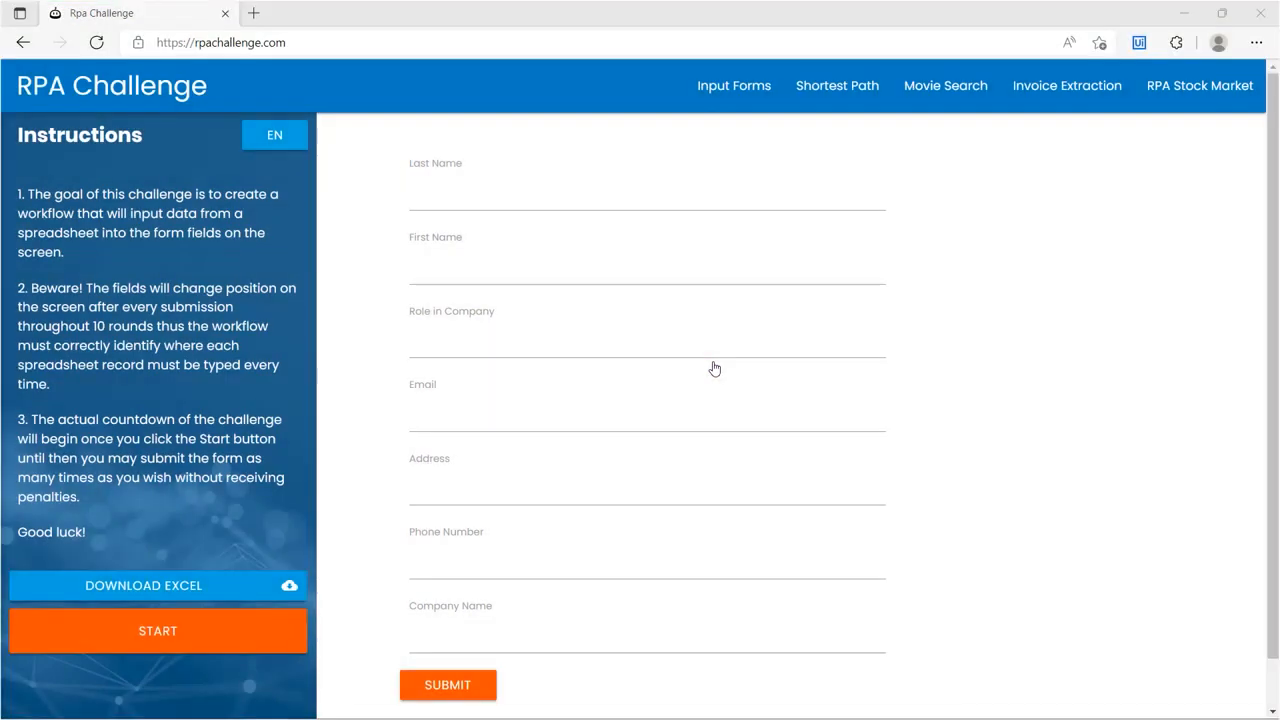
{"action": "left_click", "coordinate": [714, 369]}
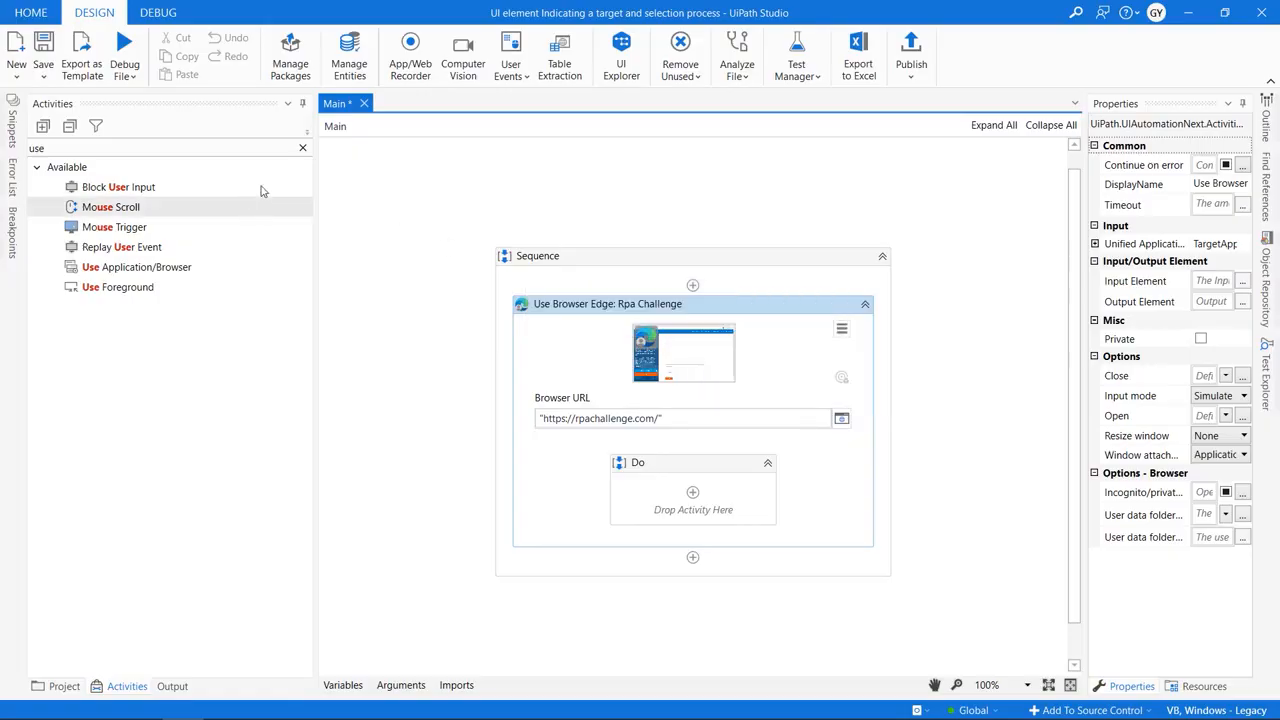
- Add a Type Into activity inside the browser's Do container and set the form's First Name field as its target
{"action": "left_click", "coordinate": [300, 147]}
{"action": "type", "text": "typ"}
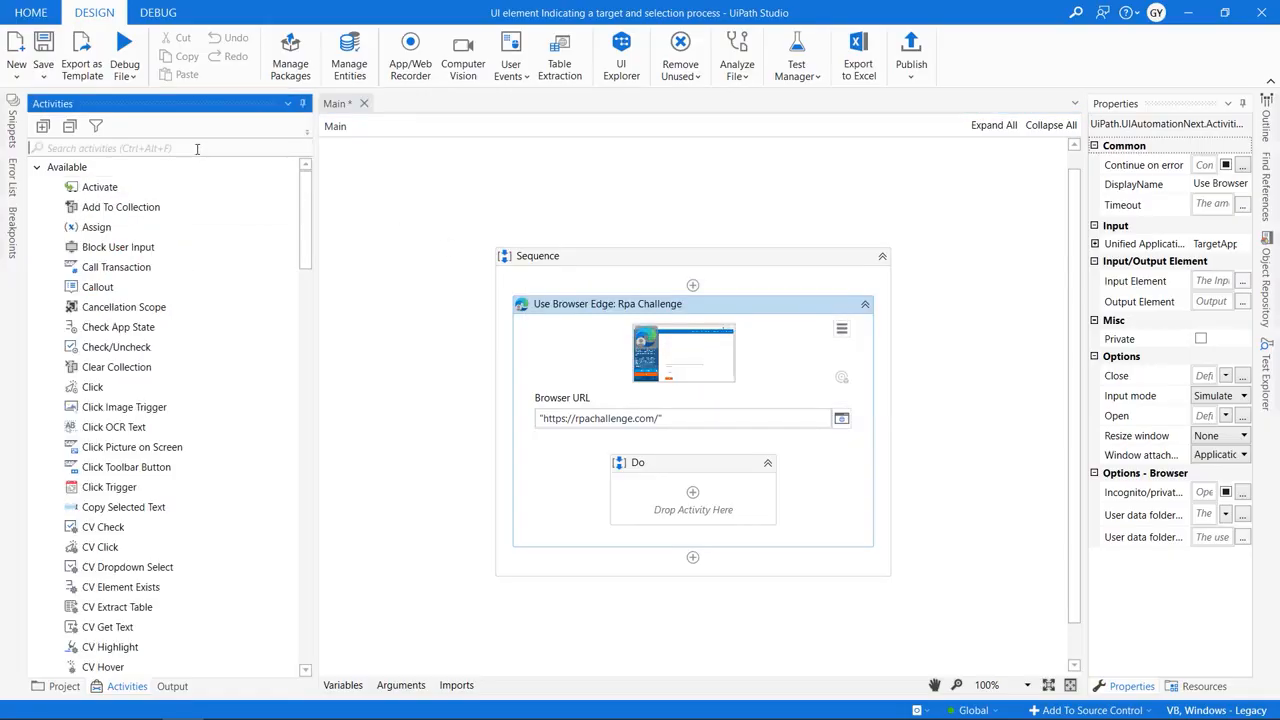
{"action": "key", "text": "BackSpace"}
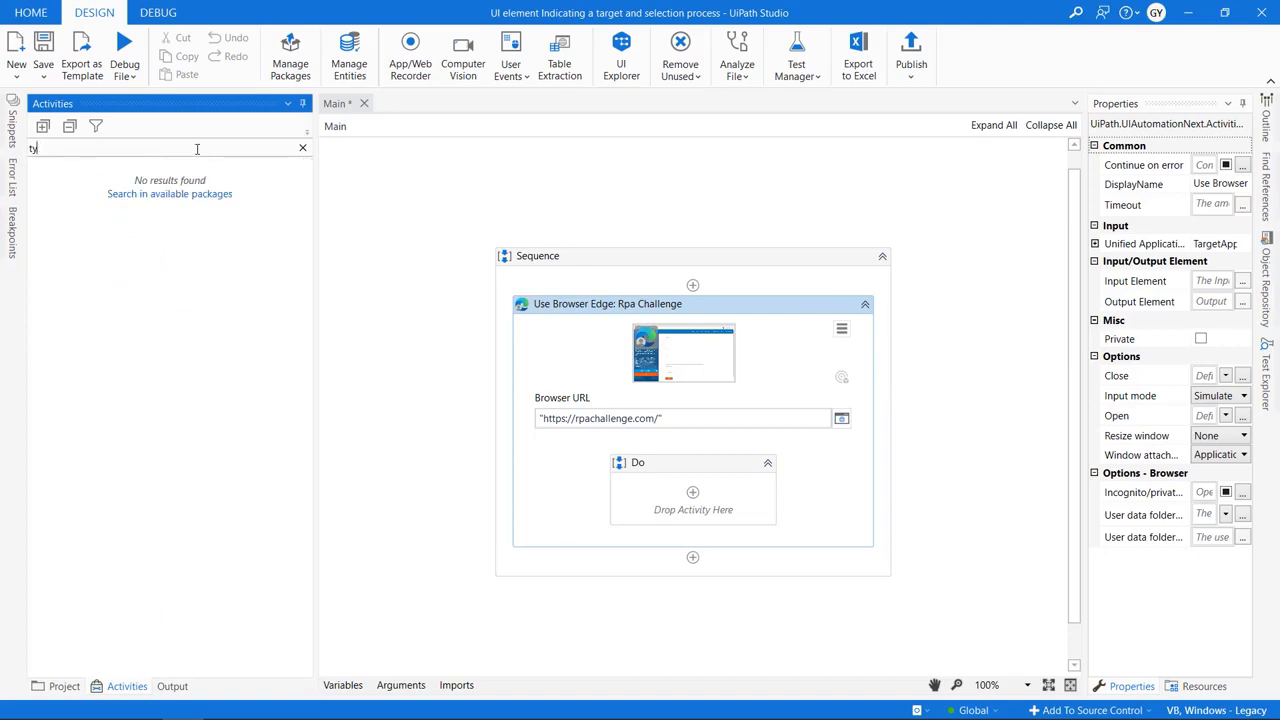
{"action": "left_click_drag", "start_coordinate": [152, 202], "coordinate": [698, 496]}
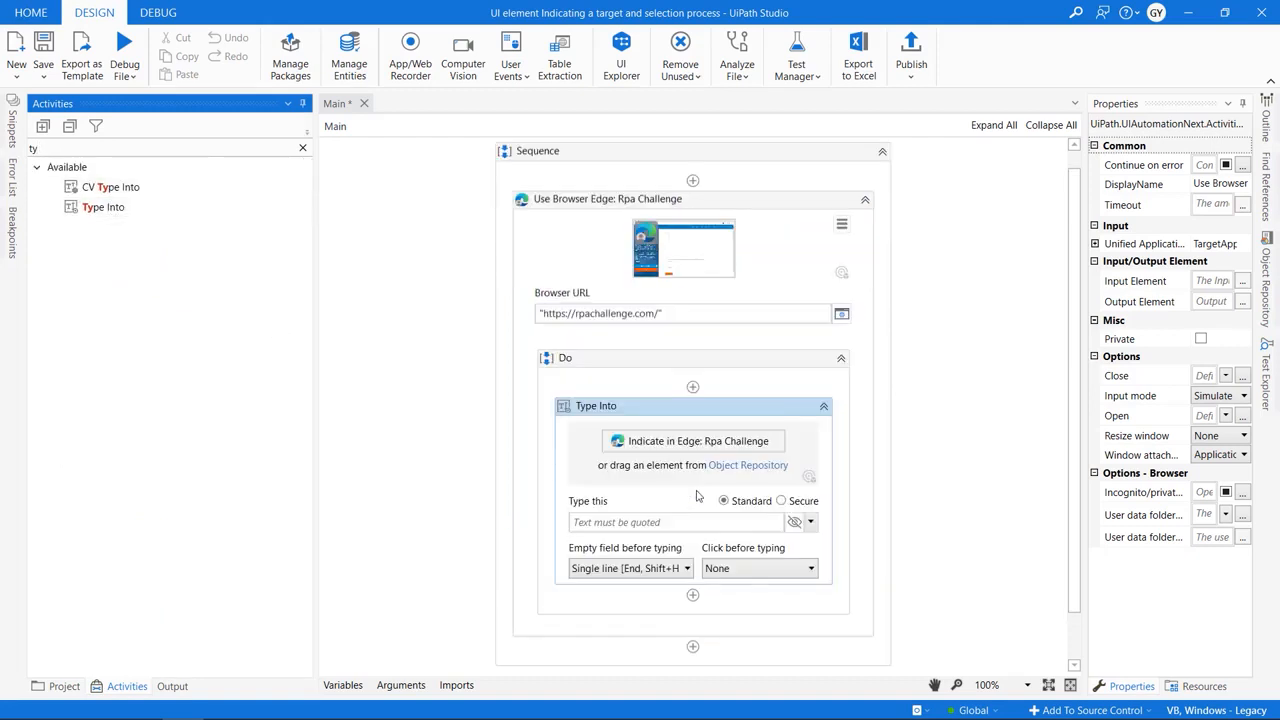
{"action": "left_click", "coordinate": [714, 445]}
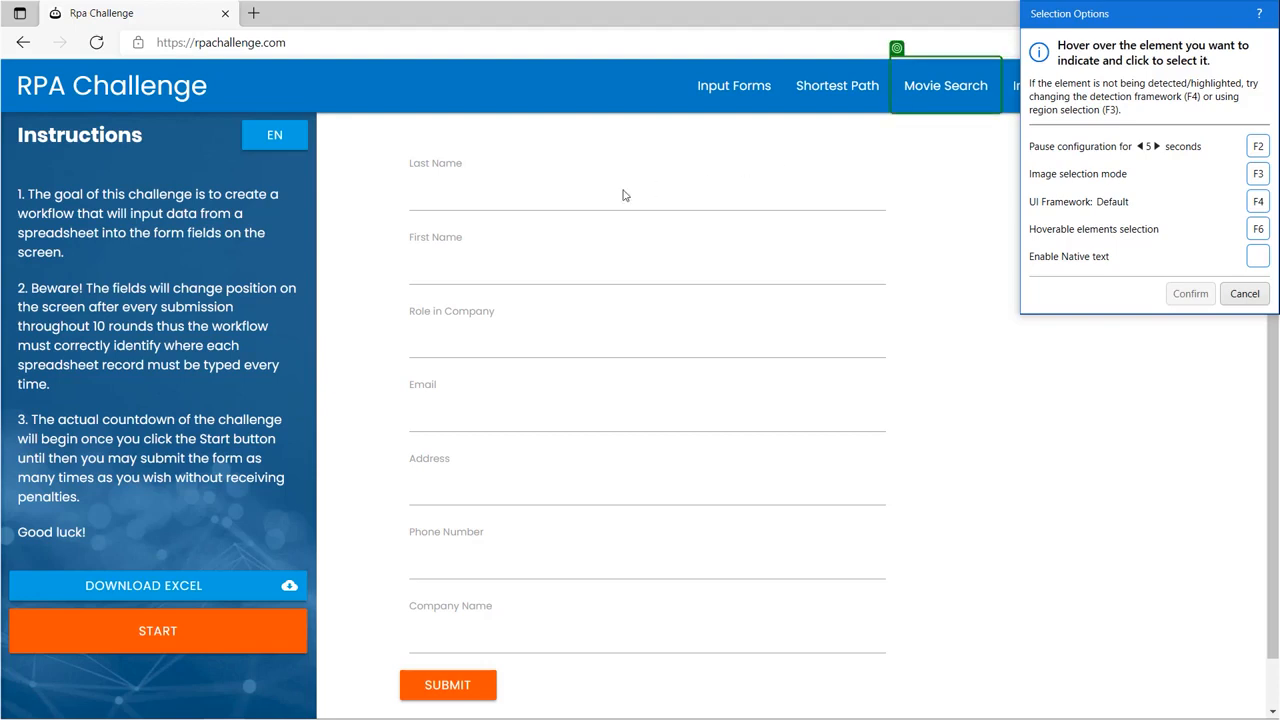
{"action": "left_click", "coordinate": [473, 274]}
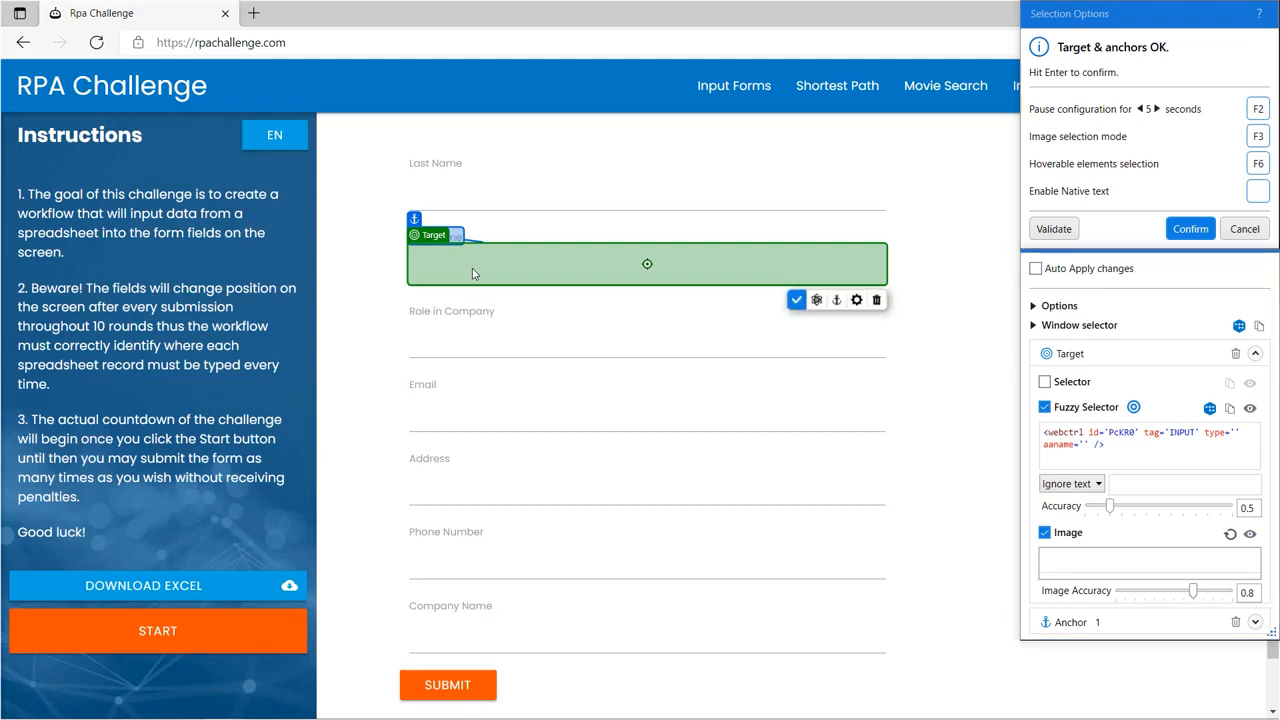
{"action": "mouse_move", "coordinate": [453, 236]}
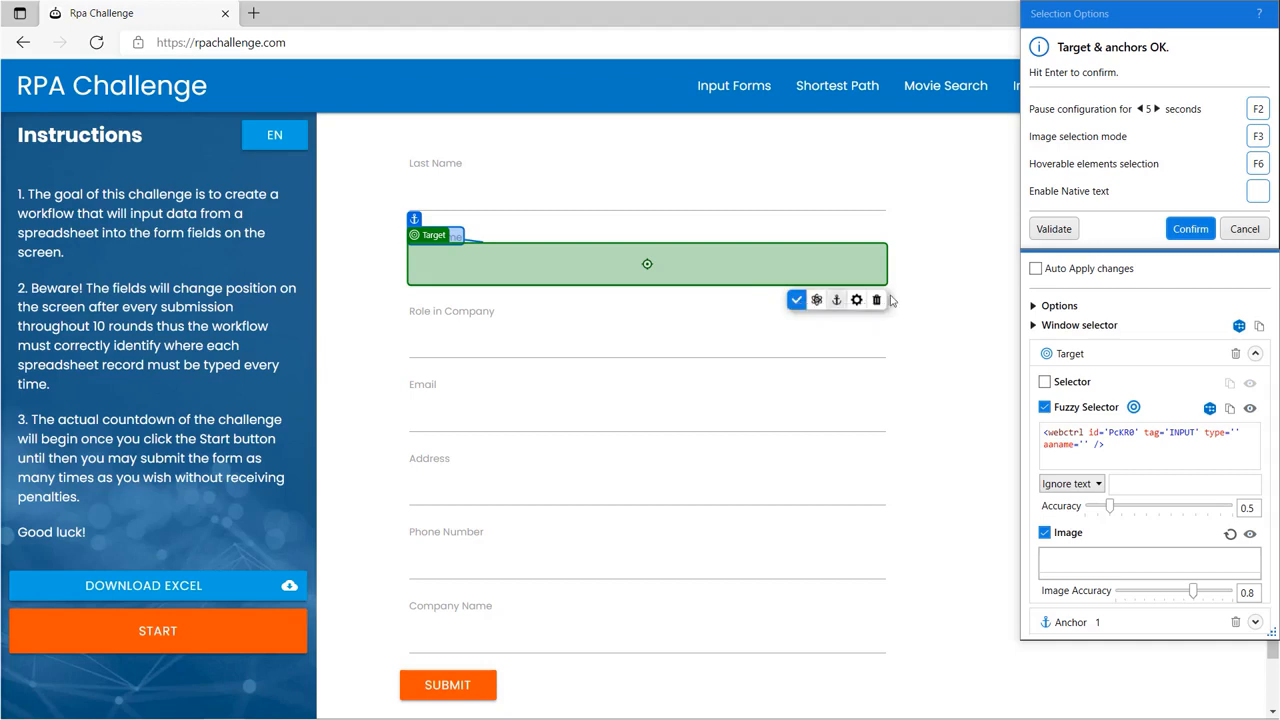
{"action": "left_click", "coordinate": [1190, 229]}
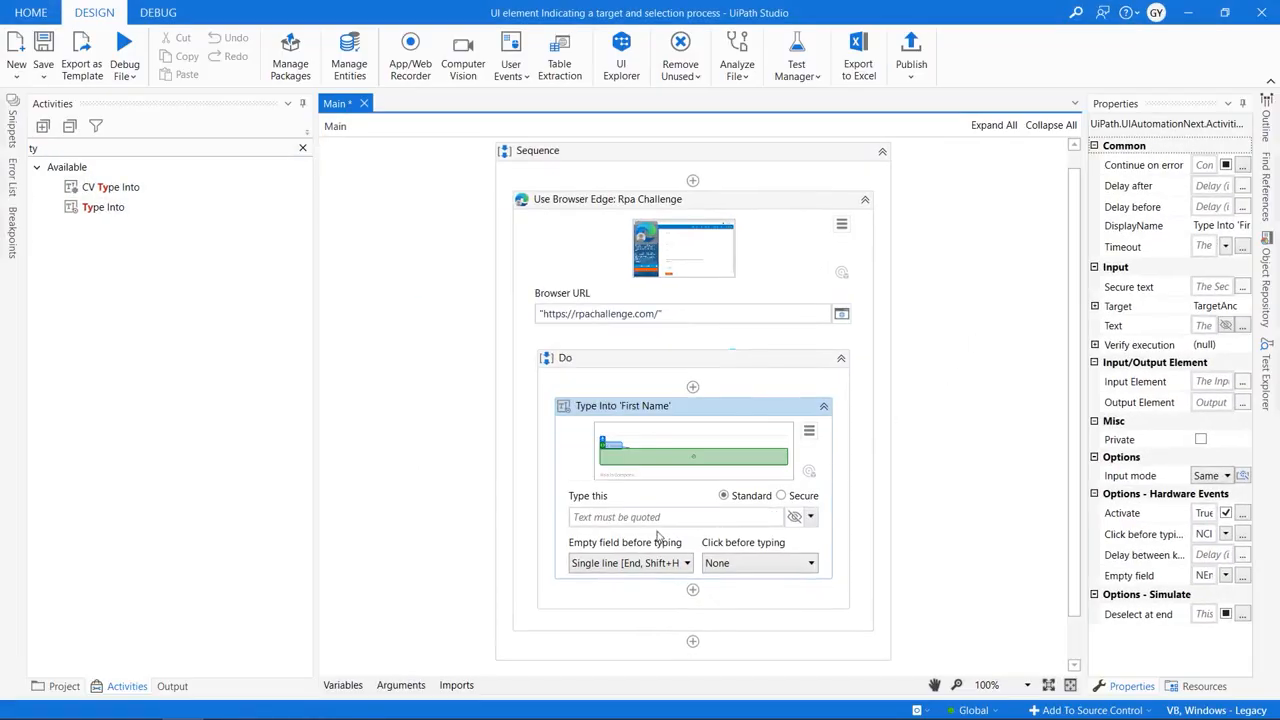
- Set the text of the Type Into 'First Name' activity to a sample first name in quotes
{"action": "left_click", "coordinate": [655, 517]}
{"action": "type", "text": "\"Charli"}
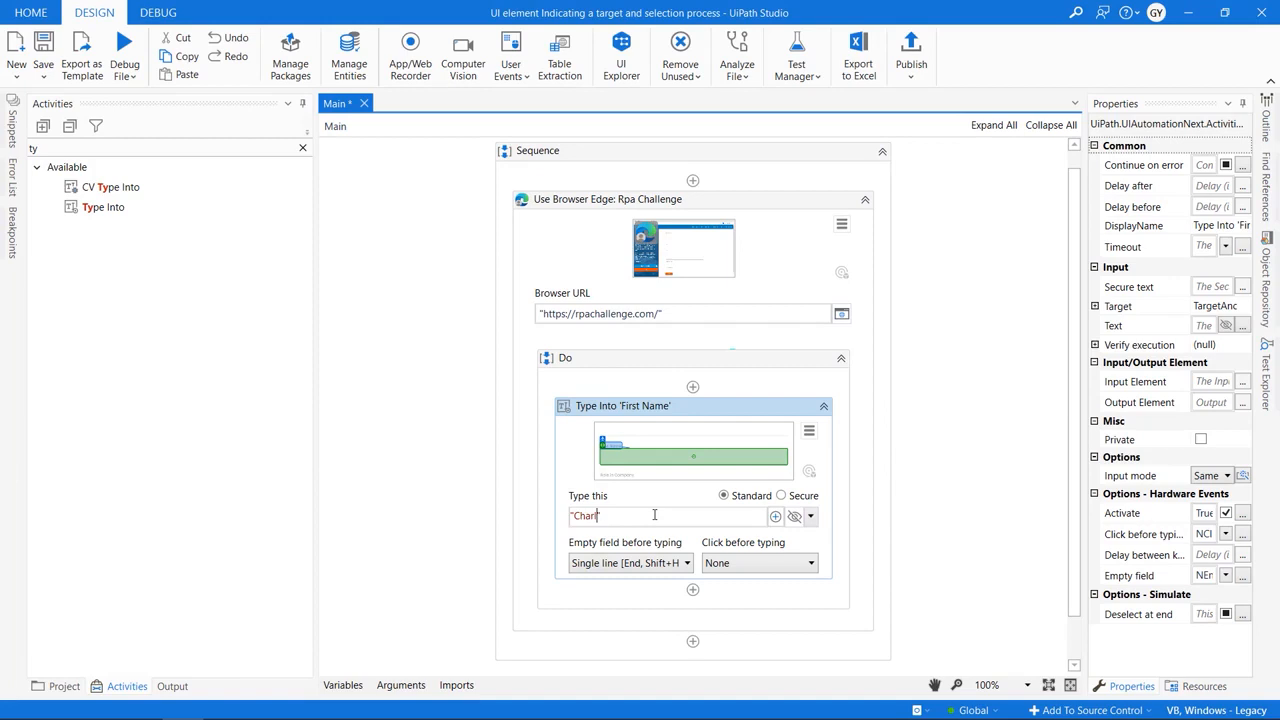
{"action": "key", "text": "Return"}
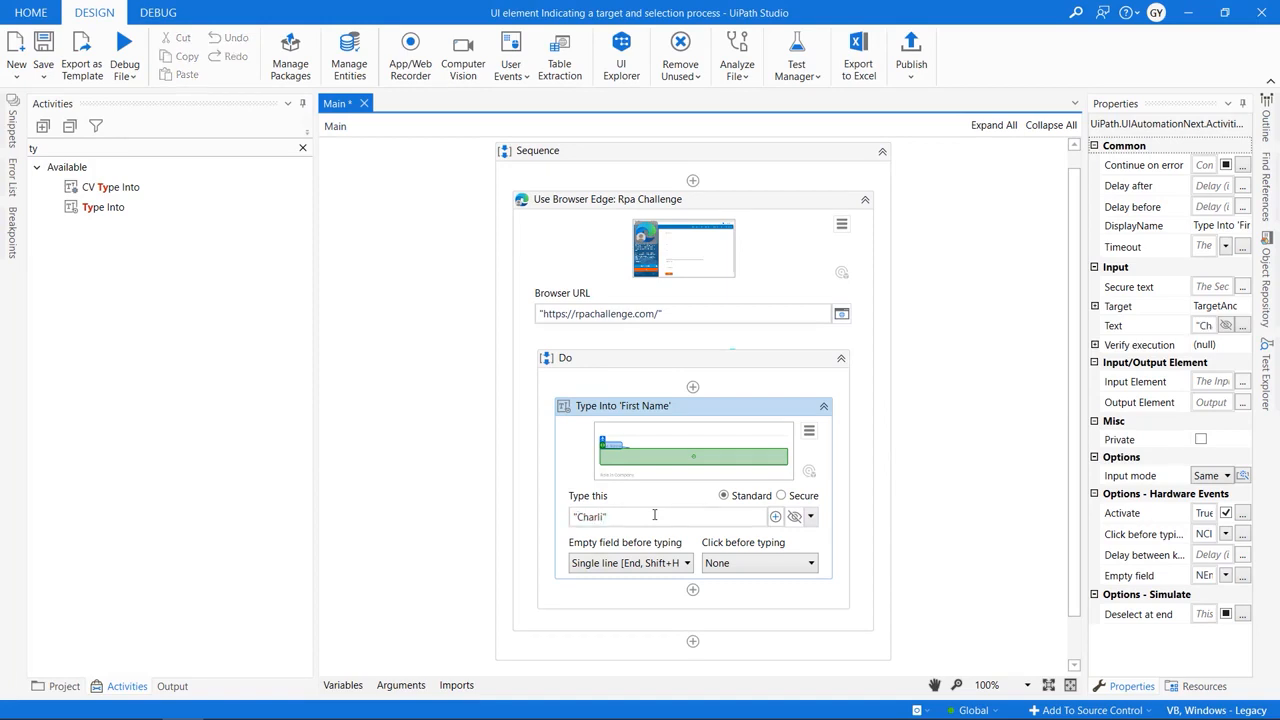
- Add a Click activity below Type Into and set the form's Submit button as its validated target
{"action": "left_click", "coordinate": [304, 148]}
{"action": "type", "text": "click"}
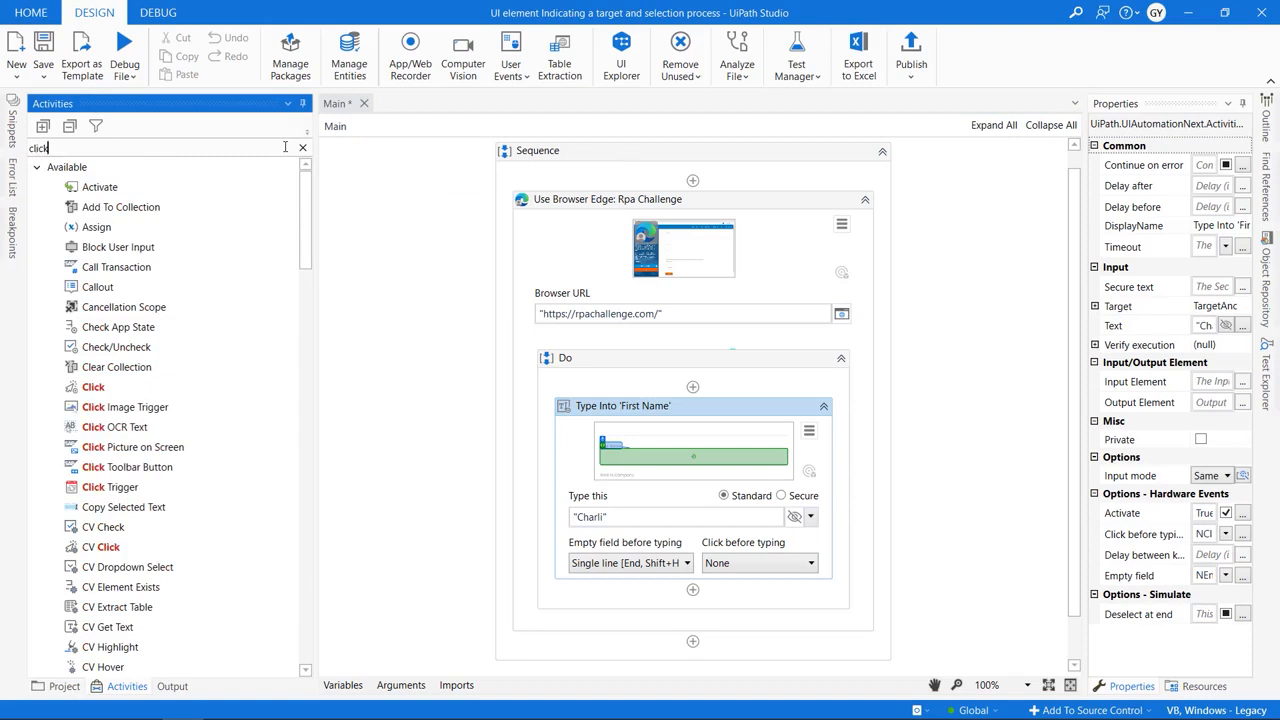
{"action": "left_click_drag", "start_coordinate": [93, 187], "coordinate": [699, 606]}
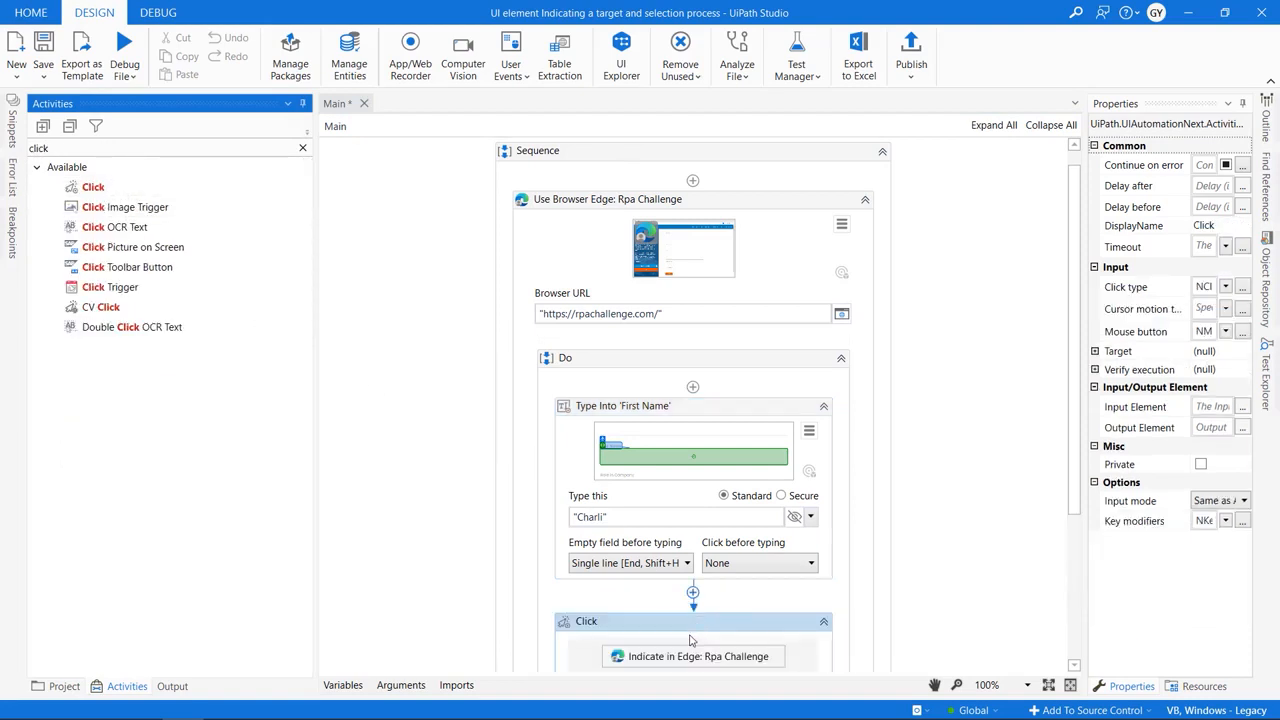
{"action": "left_click", "coordinate": [722, 588]}
{"action": "left_click", "coordinate": [459, 684]}
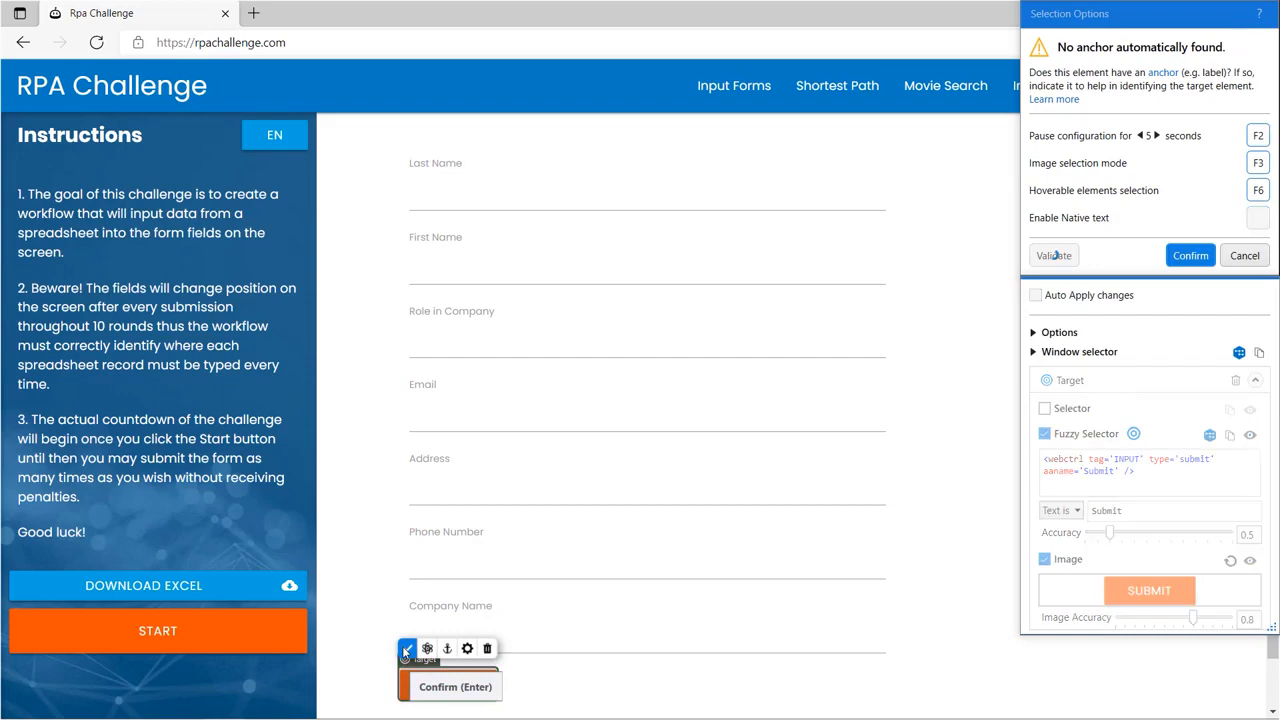
{"action": "left_click", "coordinate": [1053, 256]}
{"action": "left_click", "coordinate": [407, 648]}
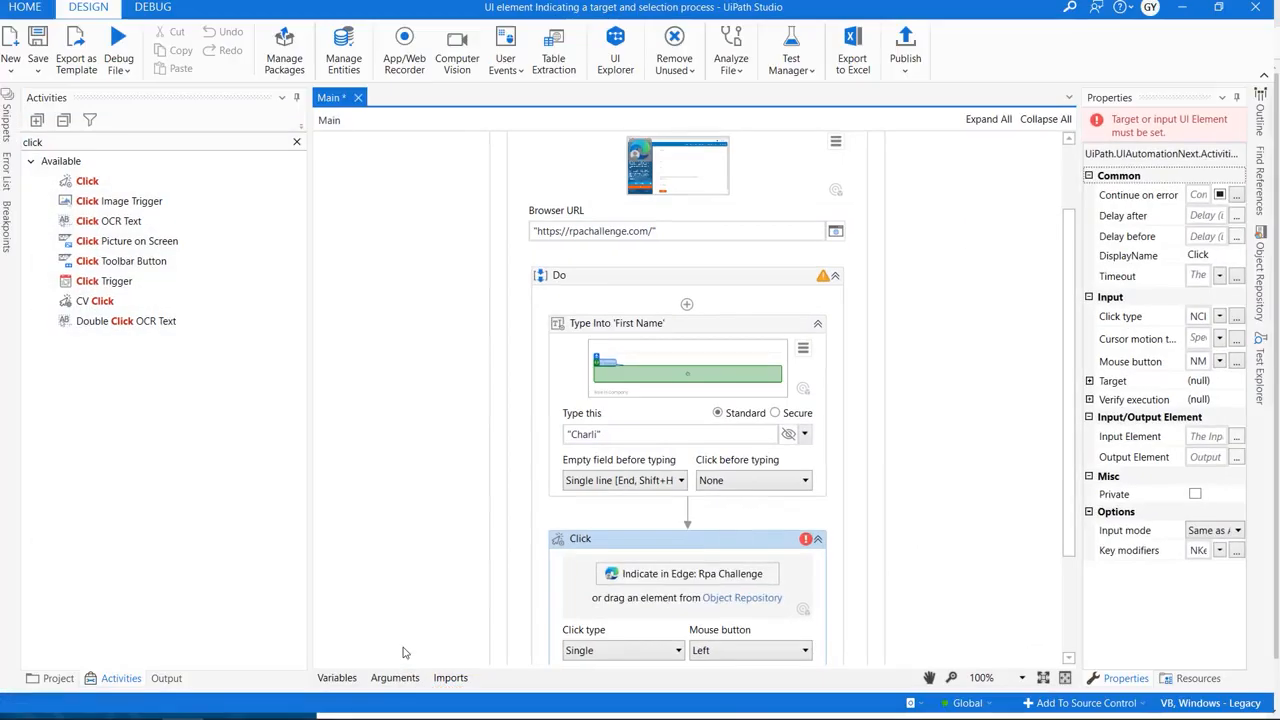
- Run the Main workflow file to test the typing and submitting activities
{"action": "left_click", "coordinate": [124, 69]}
{"action": "left_click", "coordinate": [140, 95]}
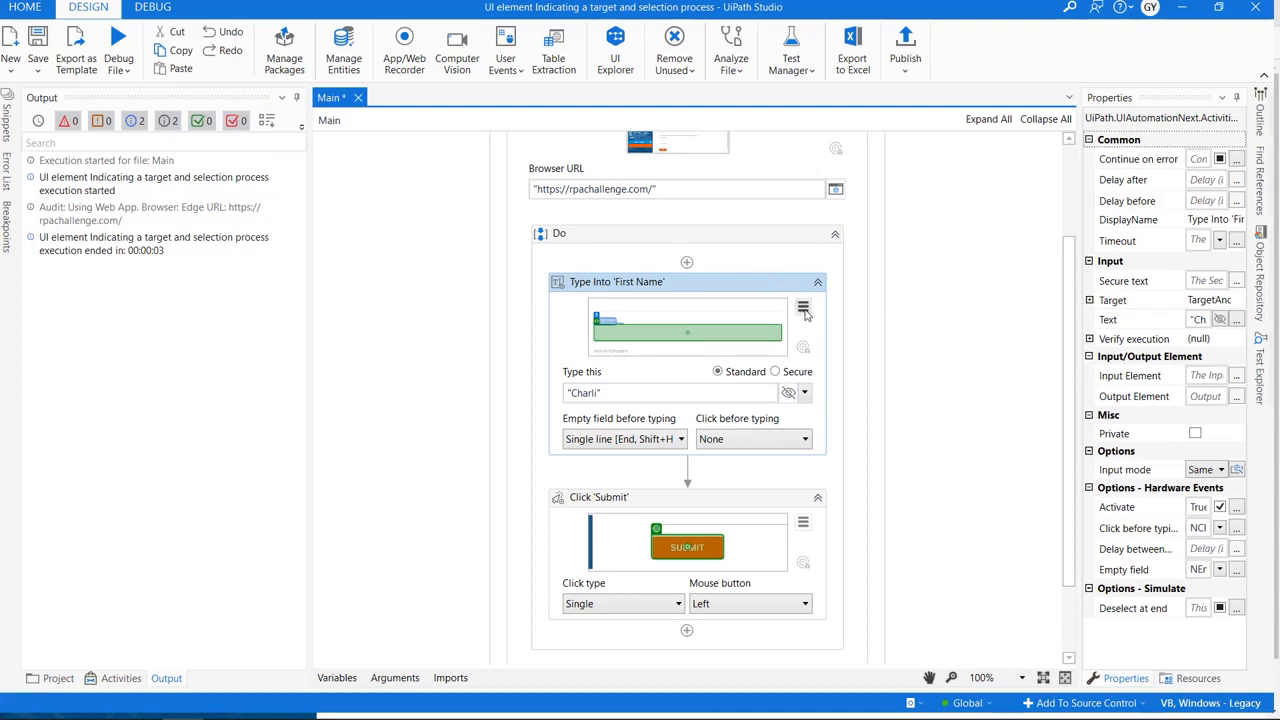
{"action": "left_click", "coordinate": [803, 307]}
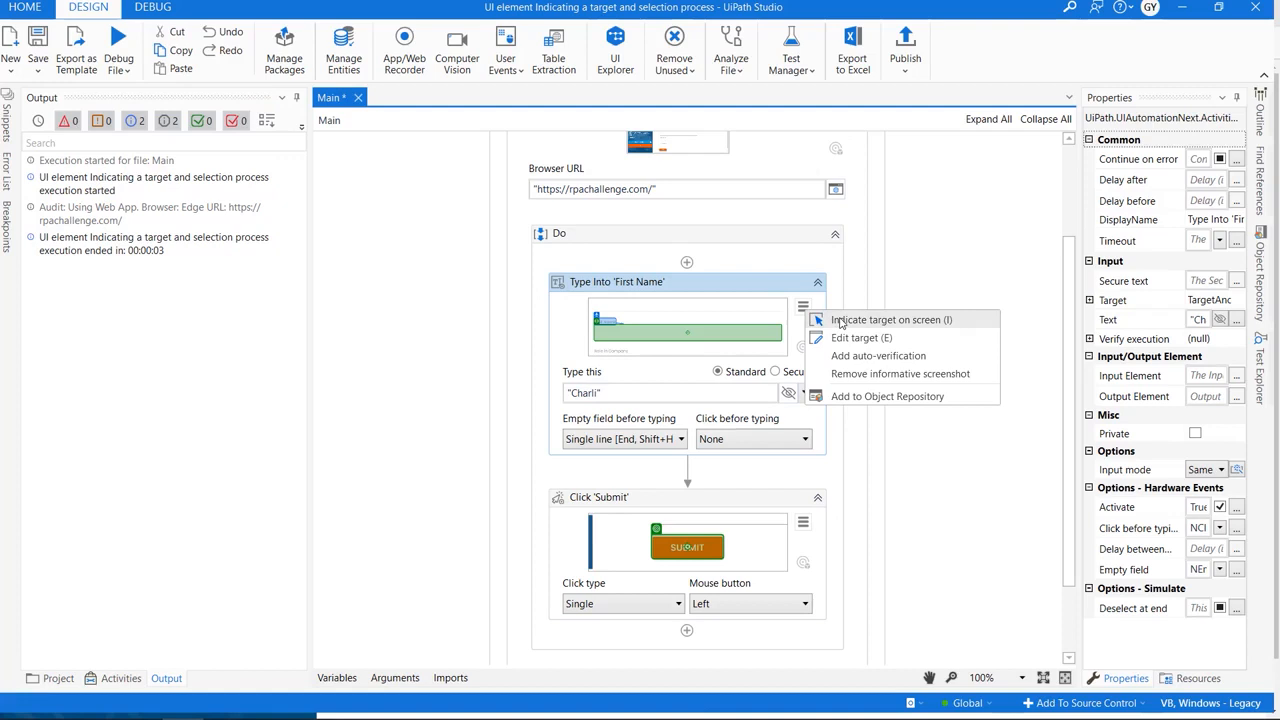
{"action": "left_click", "coordinate": [840, 320]}
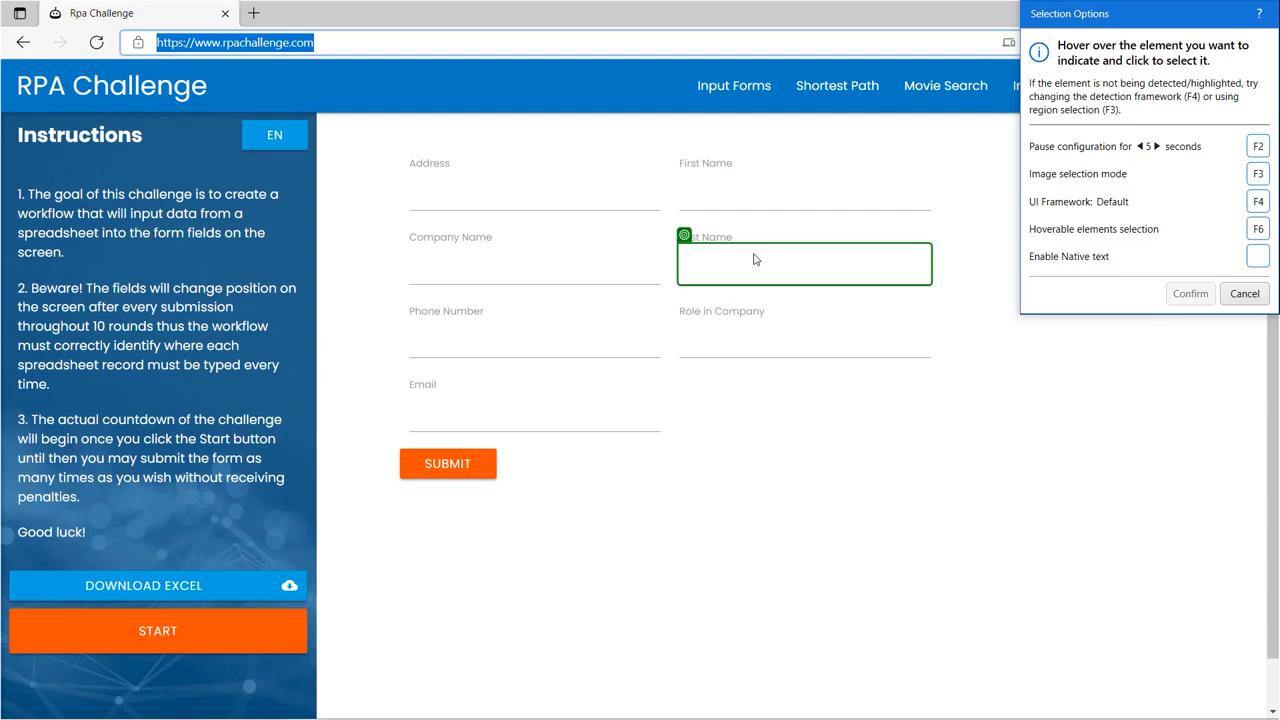
{"action": "left_click", "coordinate": [1245, 293]}
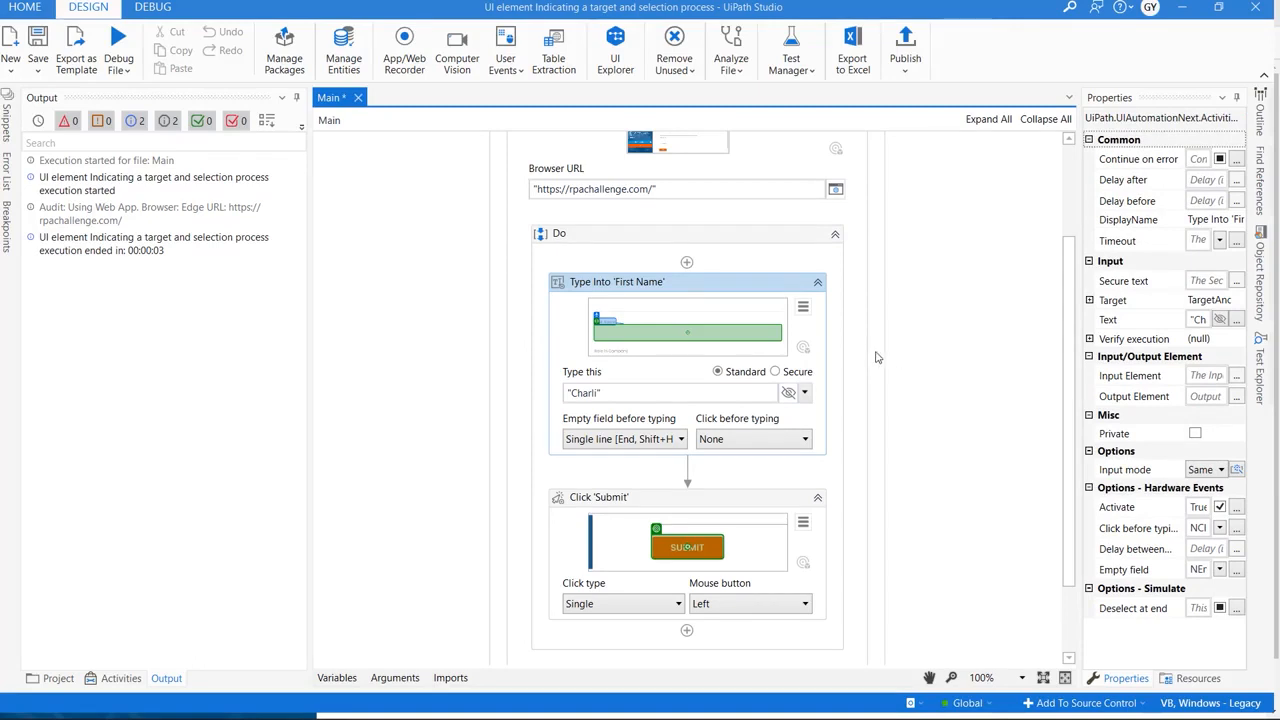
- Edit the Type Into 'First Name' target, deleting the current target and re-indicating the form's First Name field
{"action": "left_click", "coordinate": [803, 309]}
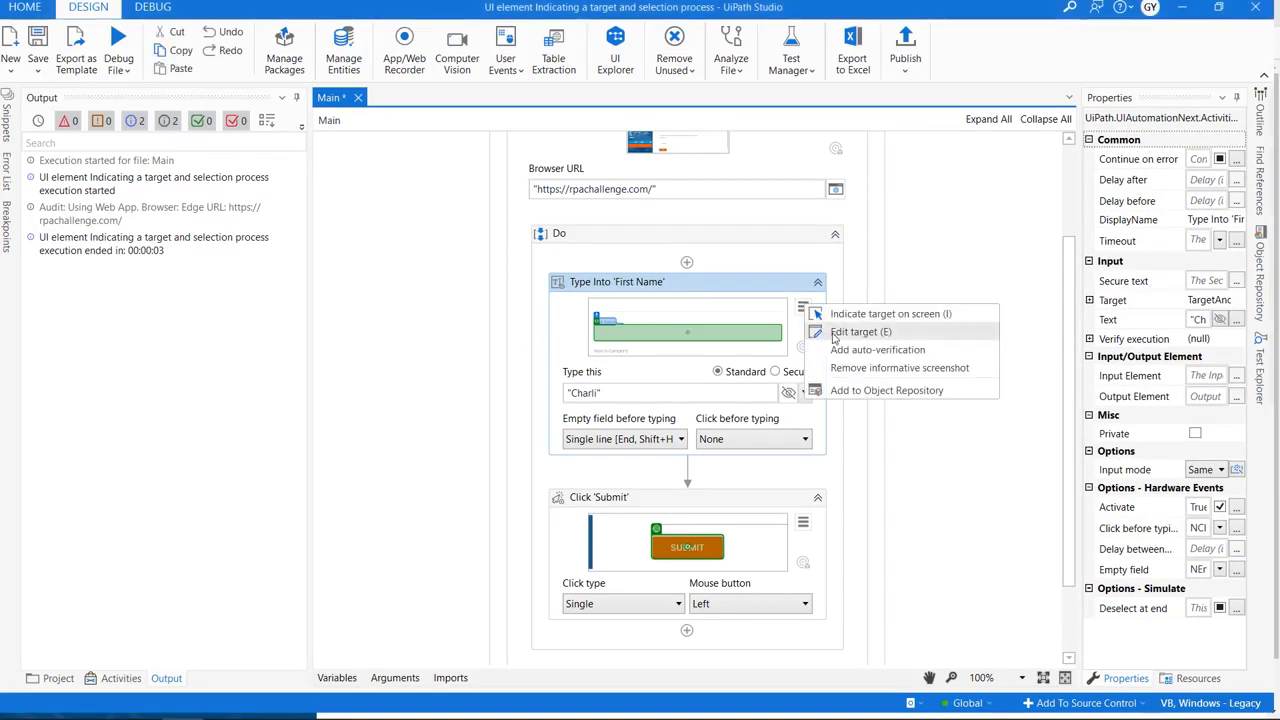
{"action": "left_click", "coordinate": [834, 336]}
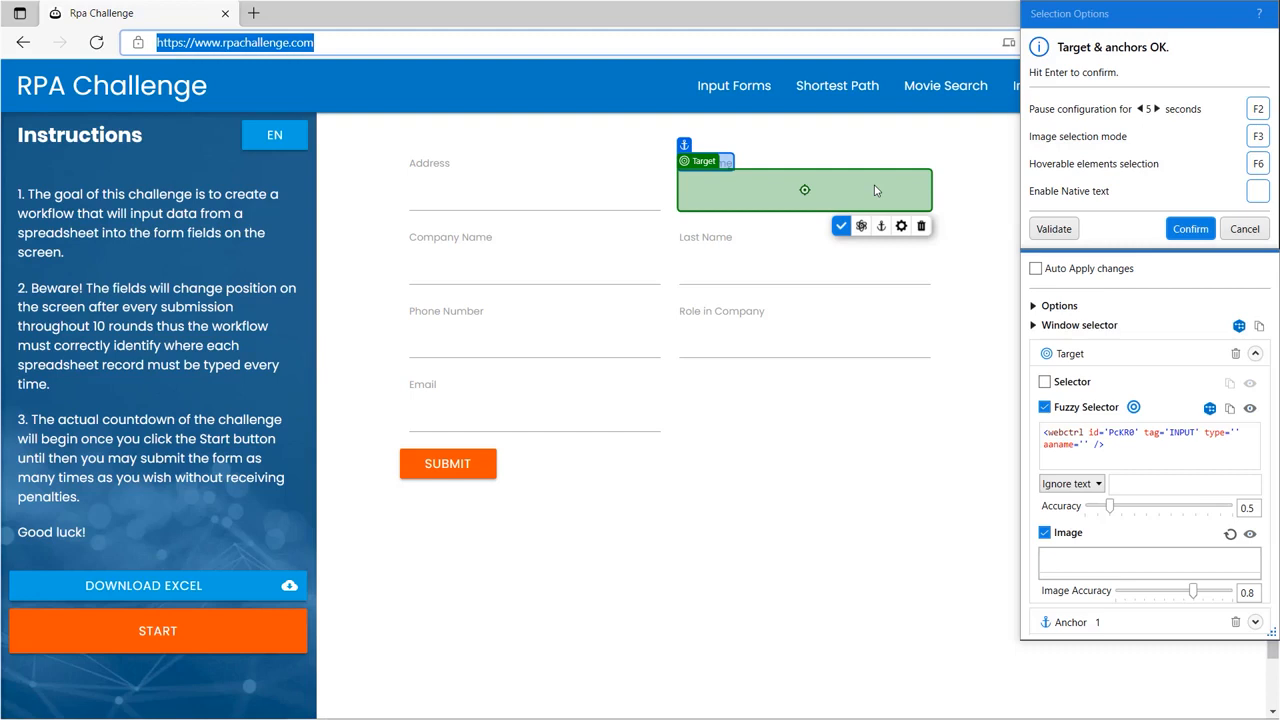
{"action": "left_click", "coordinate": [922, 228]}
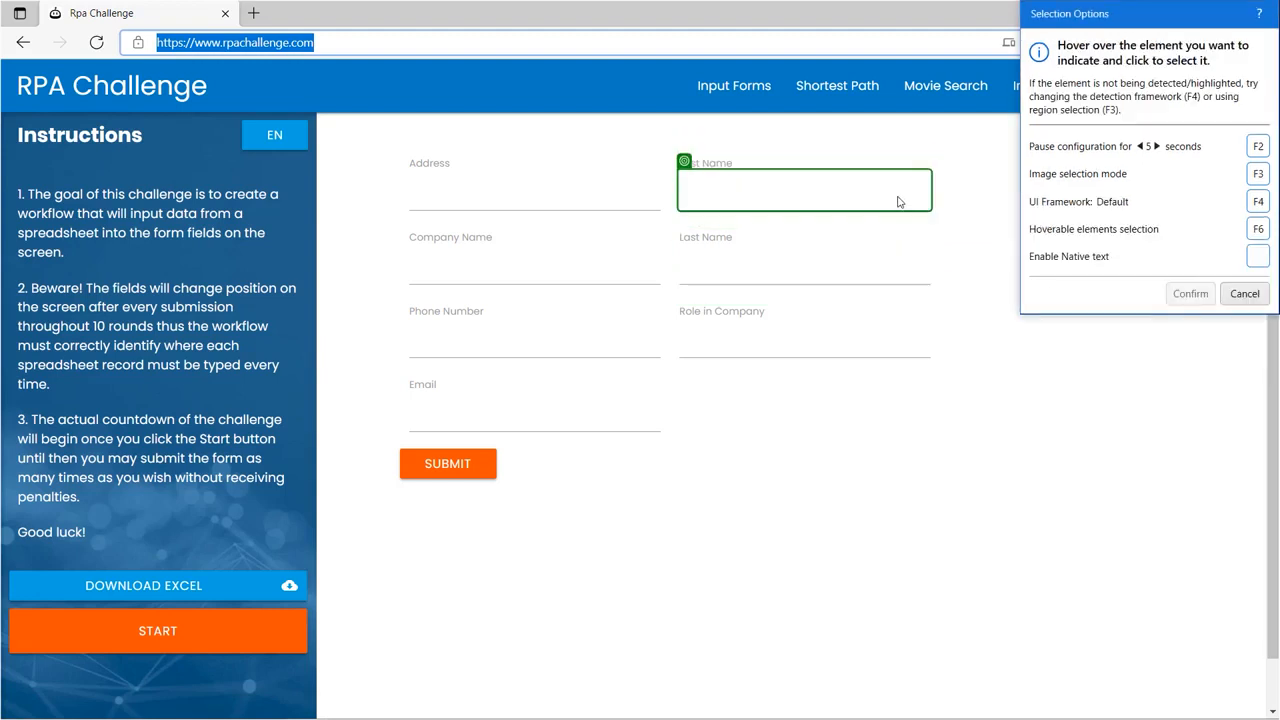
{"action": "left_click", "coordinate": [898, 202]}
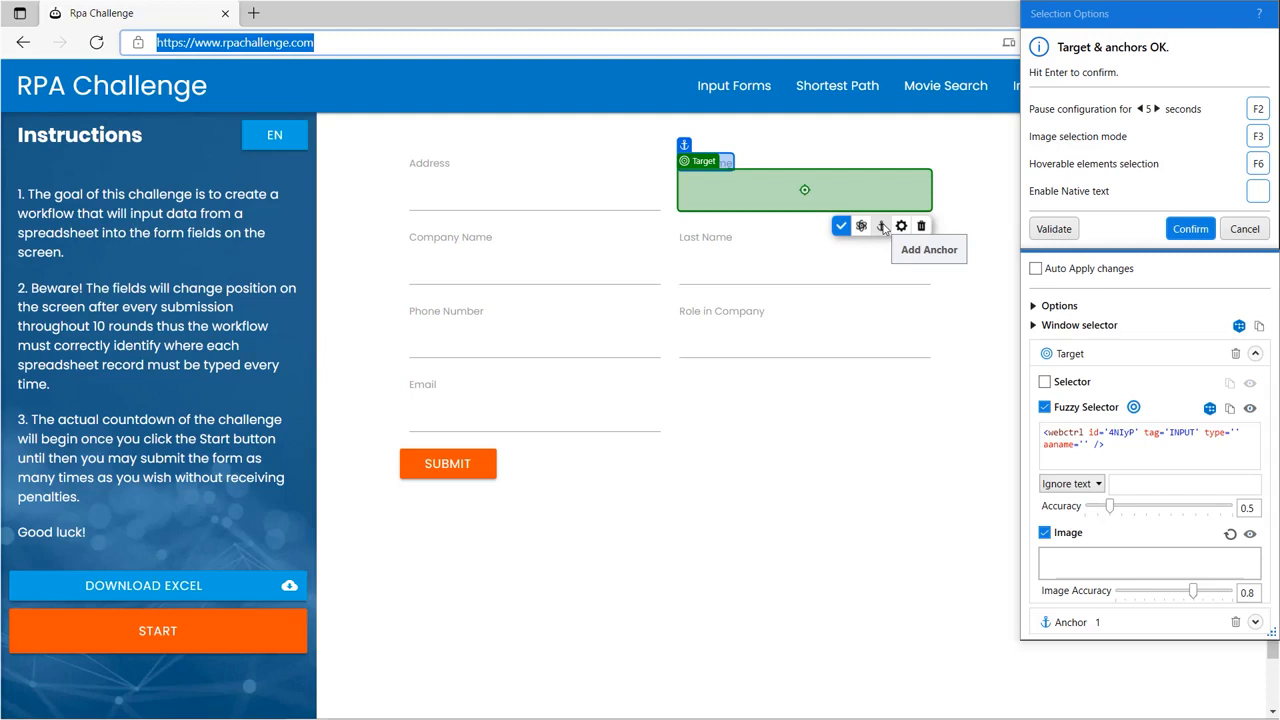
- Add the Phone Number and Company Name labels as extra anchors, try adding a fourth anchor, and confirm the target
{"action": "left_click", "coordinate": [882, 226]}
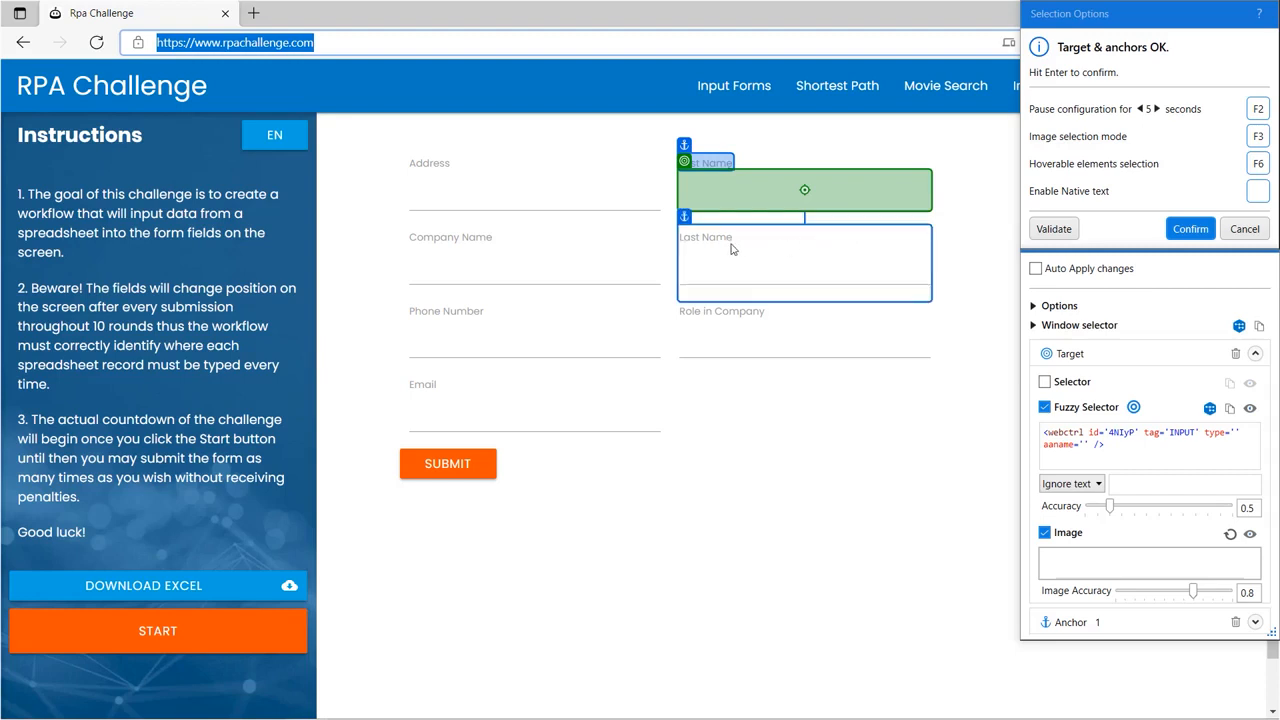
{"action": "left_click", "coordinate": [476, 310]}
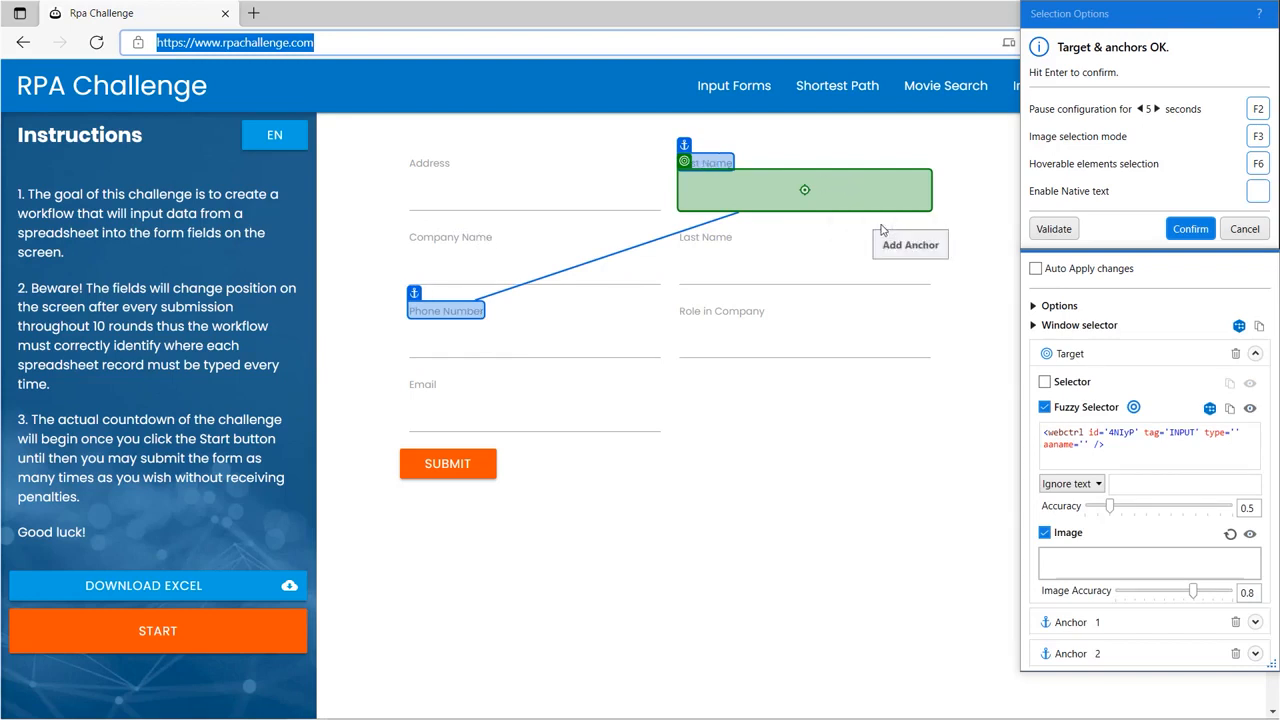
{"action": "left_click", "coordinate": [465, 245]}
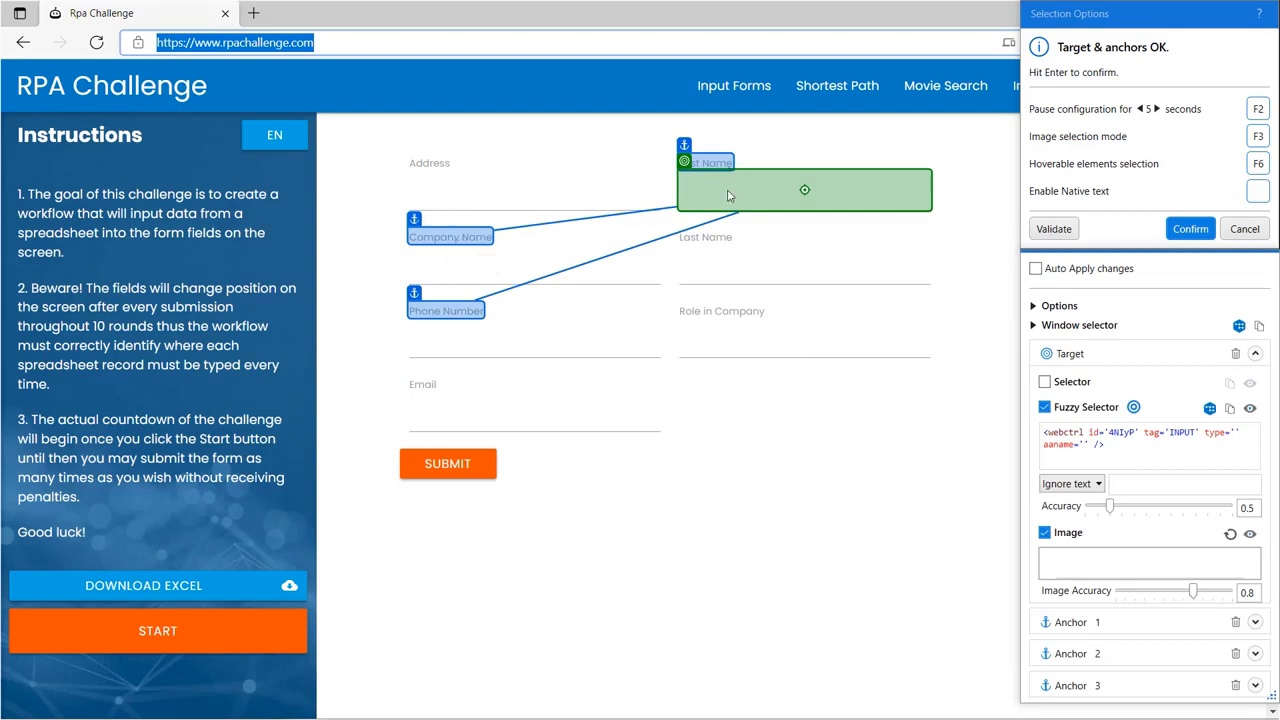
{"action": "left_click", "coordinate": [881, 225]}
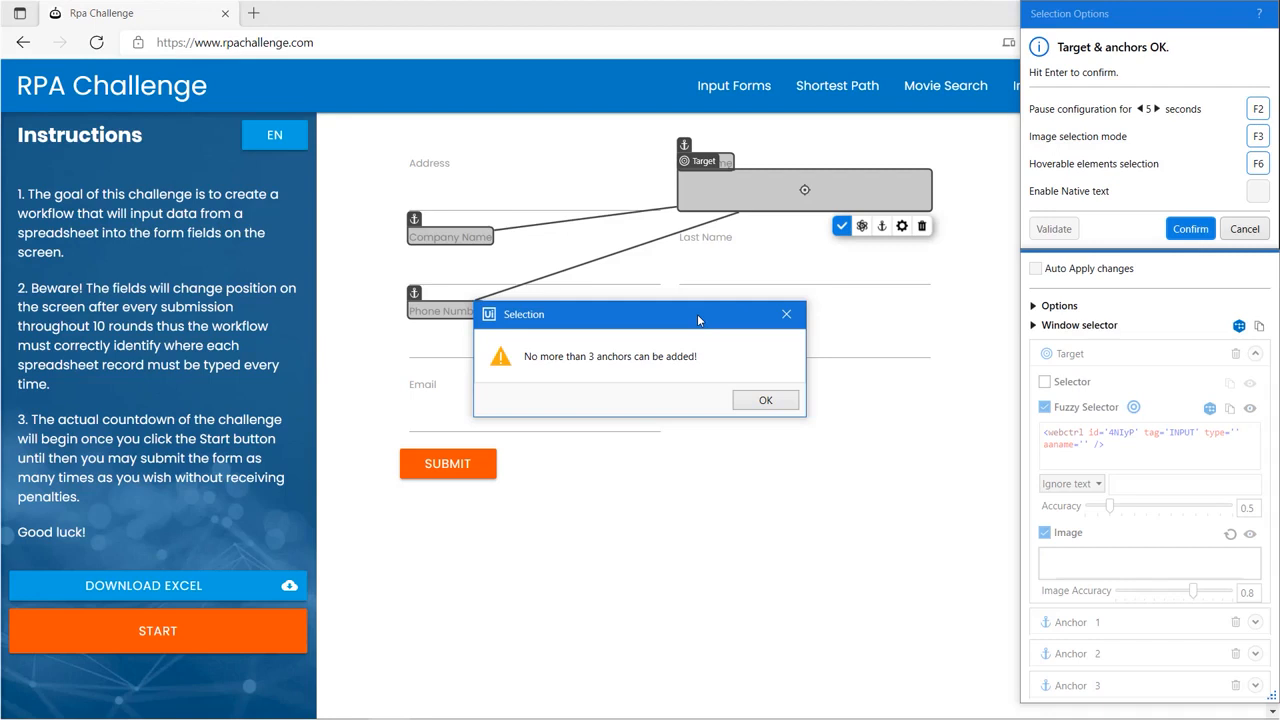
{"action": "left_click", "coordinate": [766, 400]}
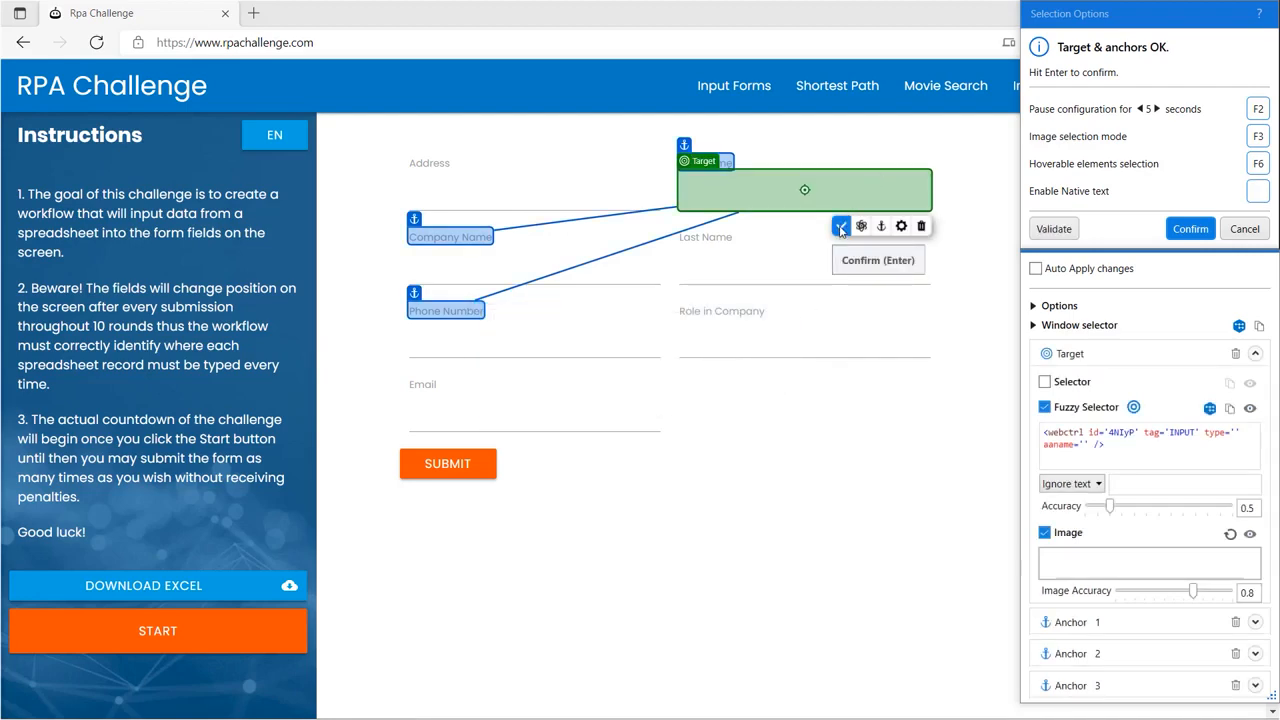
{"action": "left_click", "coordinate": [841, 227]}
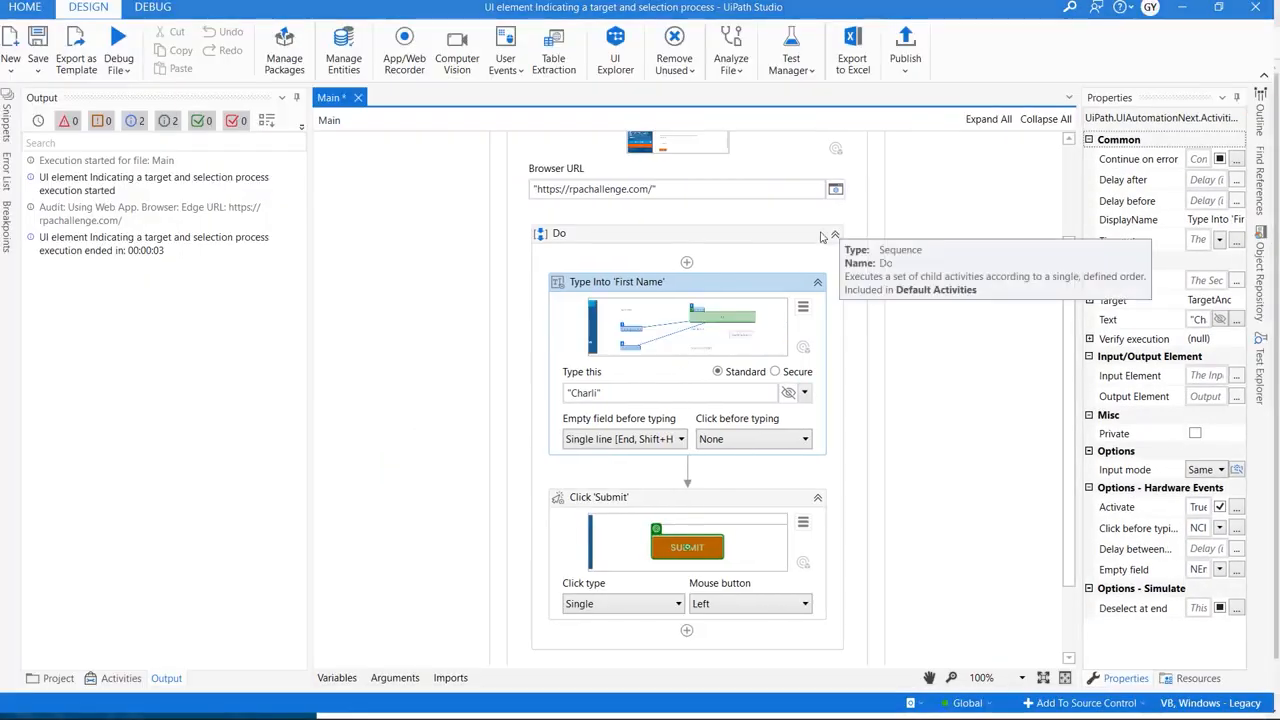
- Run the Main file twice to test the First Name target with its extra anchors
{"action": "left_click", "coordinate": [118, 68]}
{"action": "left_click", "coordinate": [143, 94]}
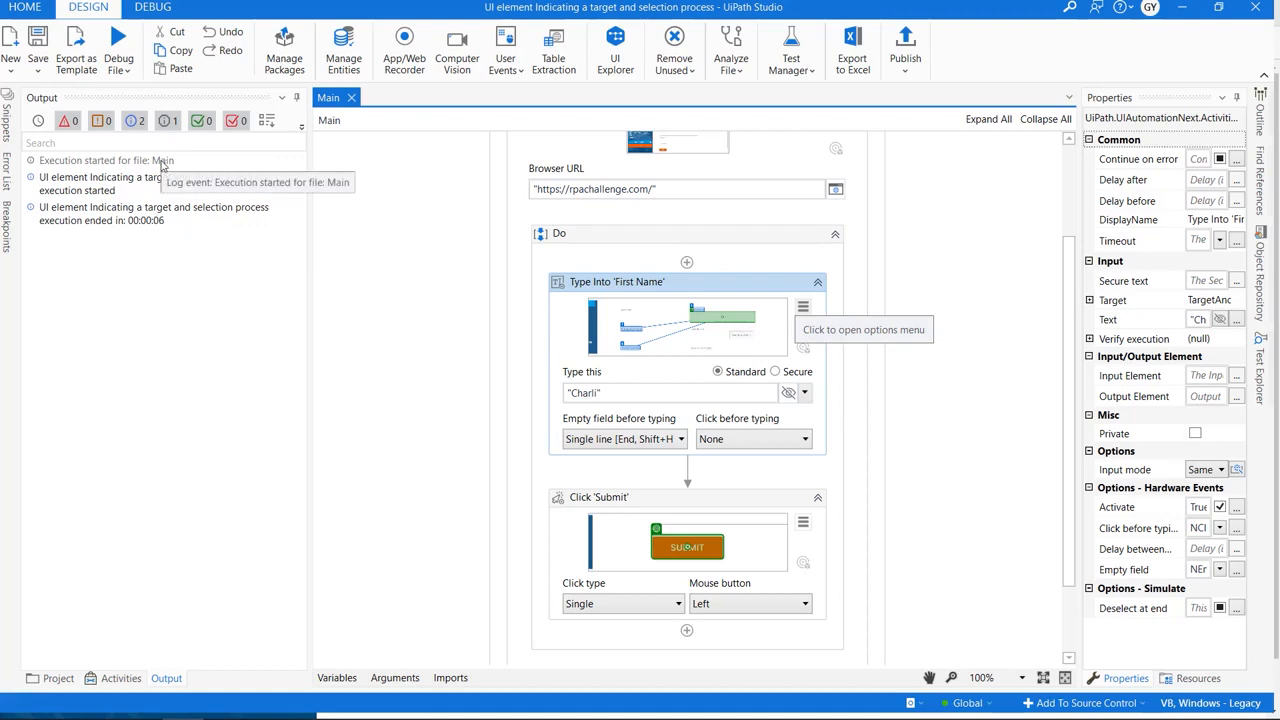
{"action": "left_click", "coordinate": [118, 68]}
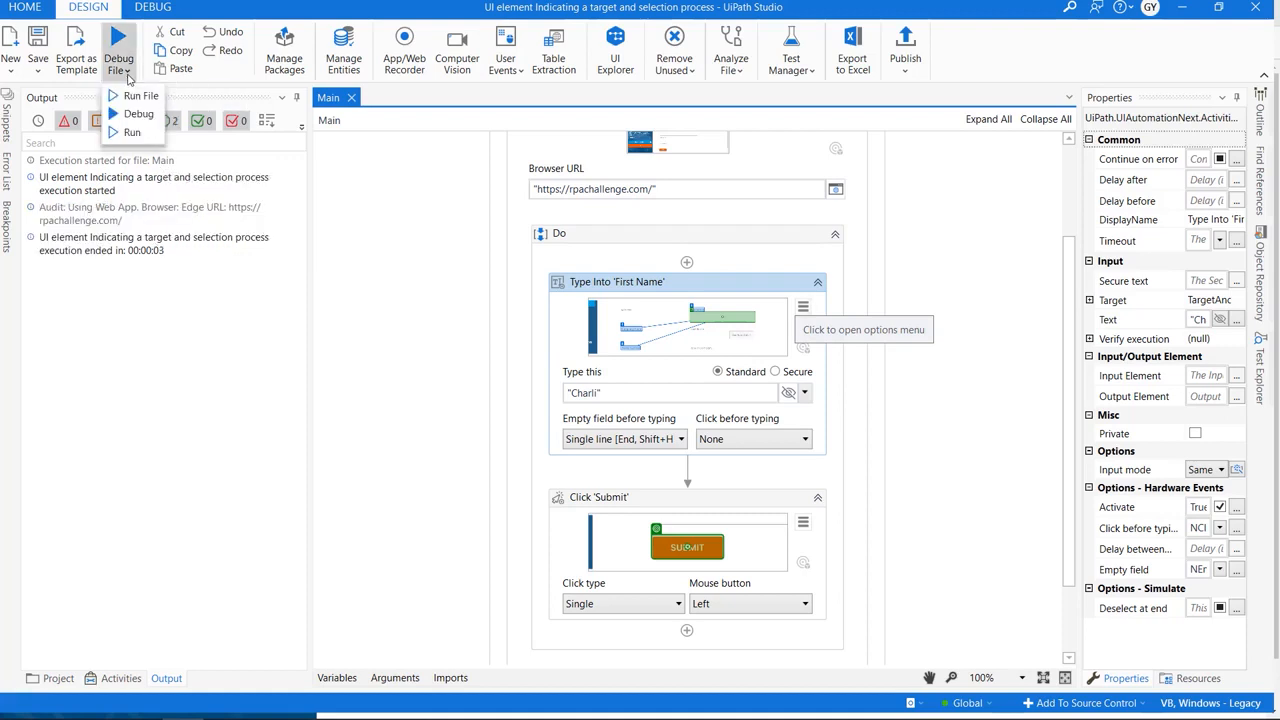
{"action": "left_click", "coordinate": [134, 96]}
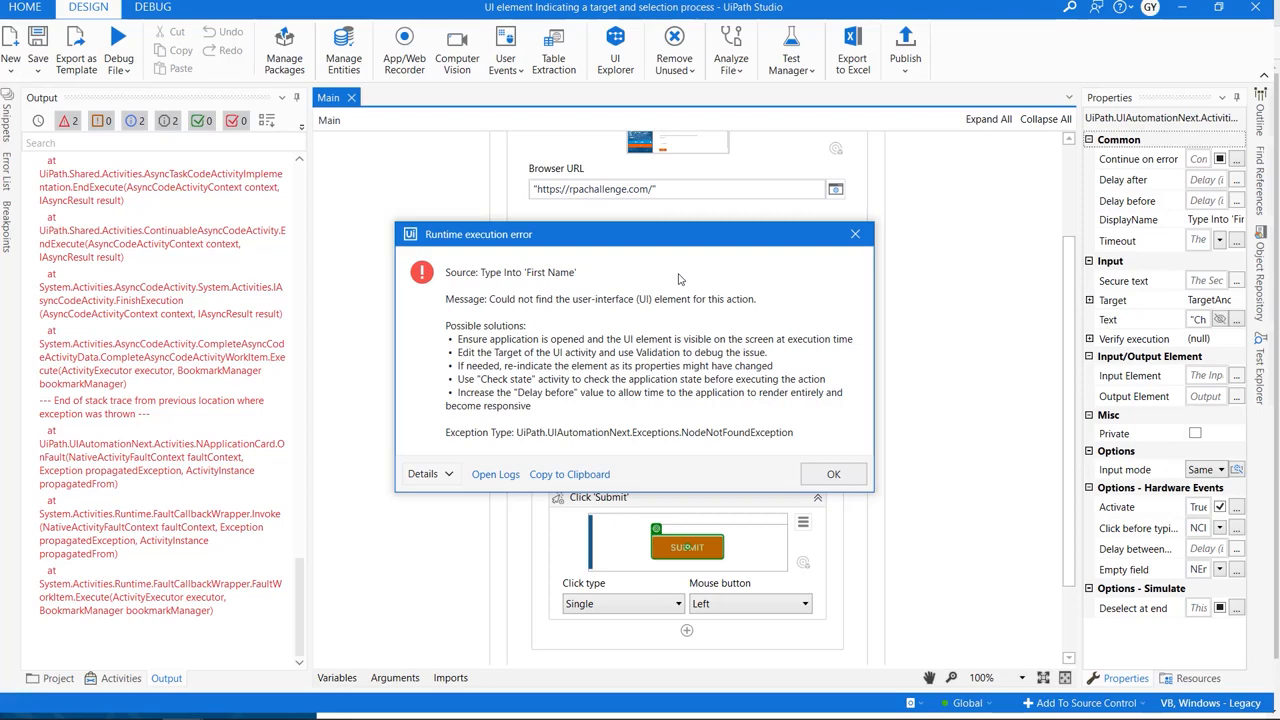
{"action": "left_click", "coordinate": [833, 474]}
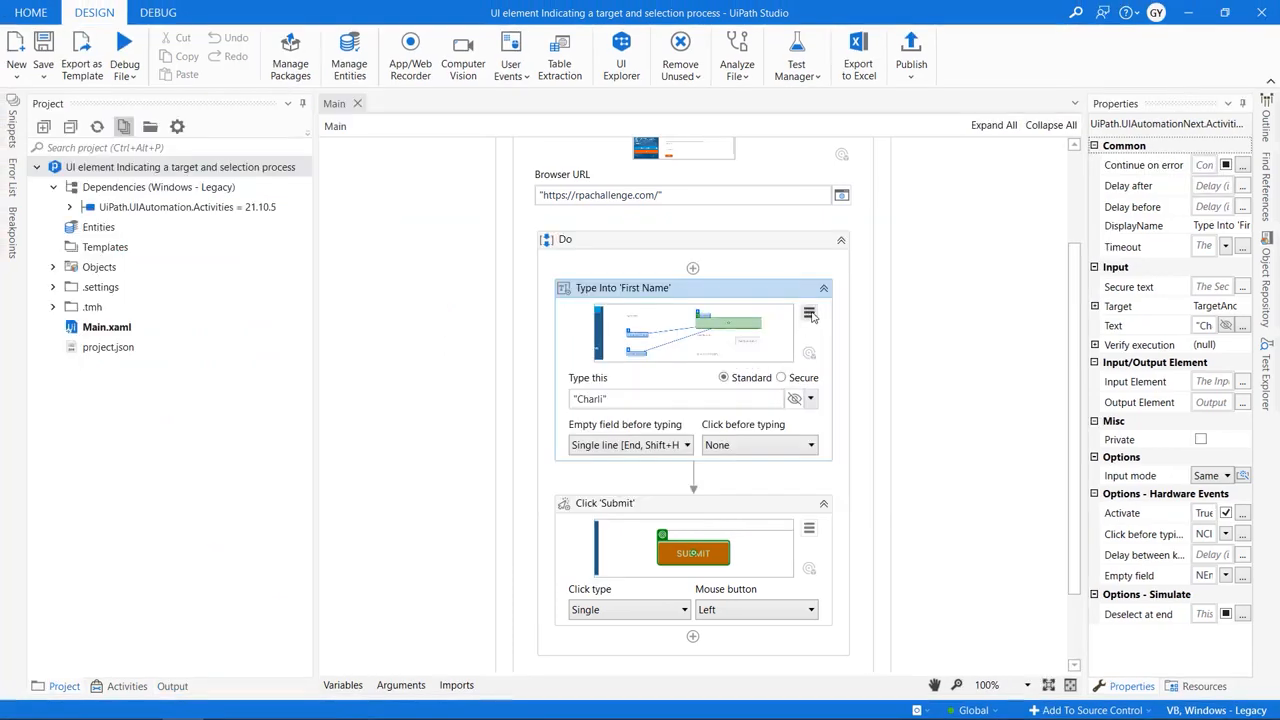
- Reopen the Type Into 'First Name' target for editing and delete its two extra anchors
{"action": "left_click", "coordinate": [810, 314]}
{"action": "left_click", "coordinate": [847, 341]}
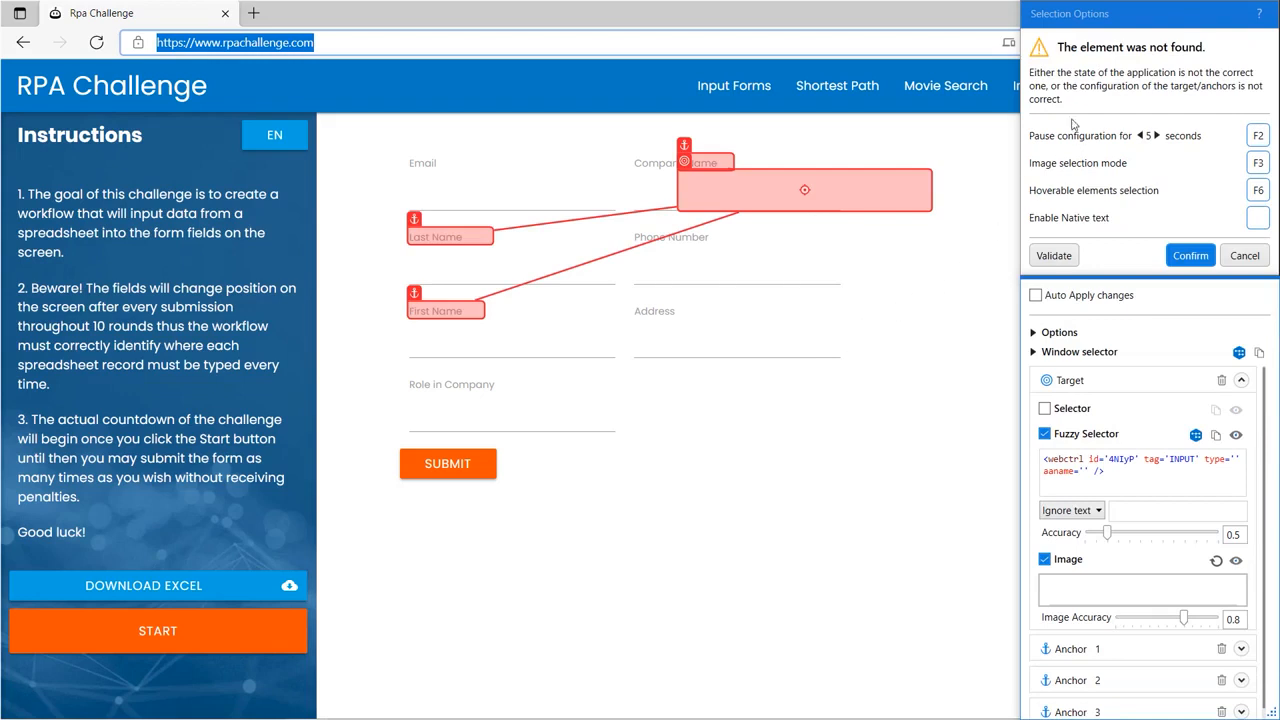
{"action": "mouse_move", "coordinate": [911, 206]}
{"action": "mouse_move", "coordinate": [458, 243]}
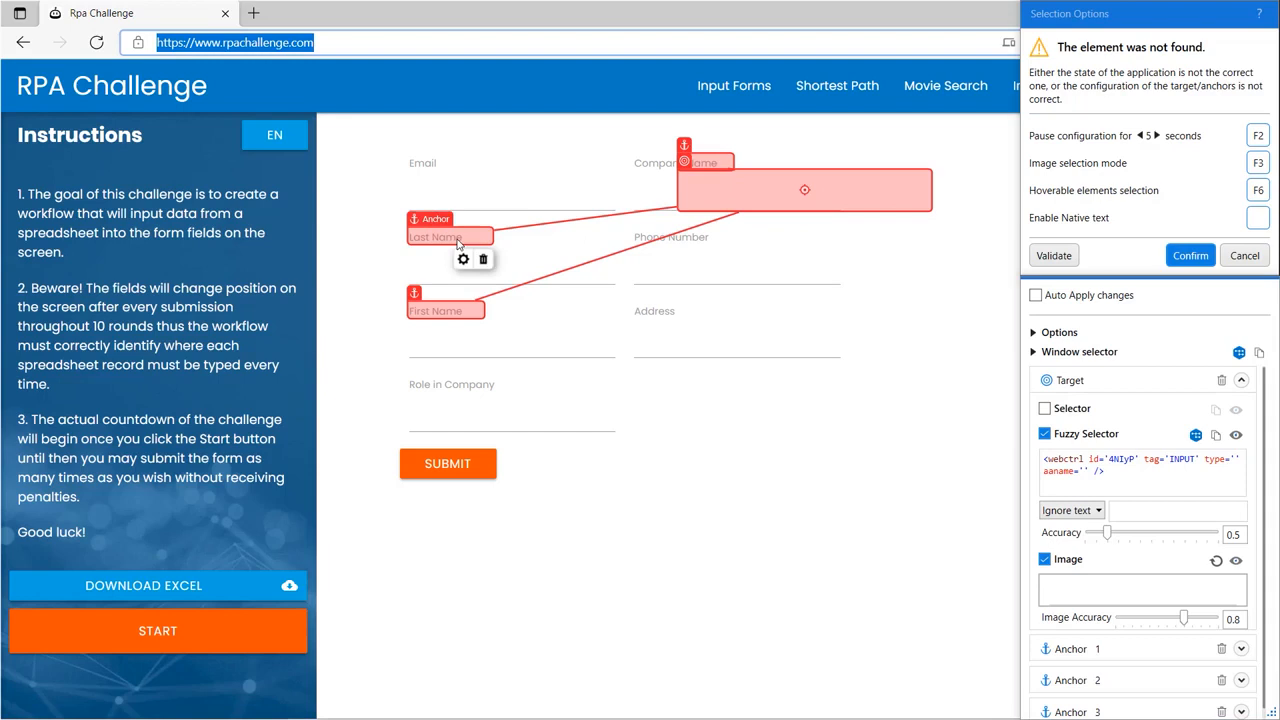
{"action": "mouse_move", "coordinate": [718, 178]}
{"action": "left_click", "coordinate": [482, 261]}
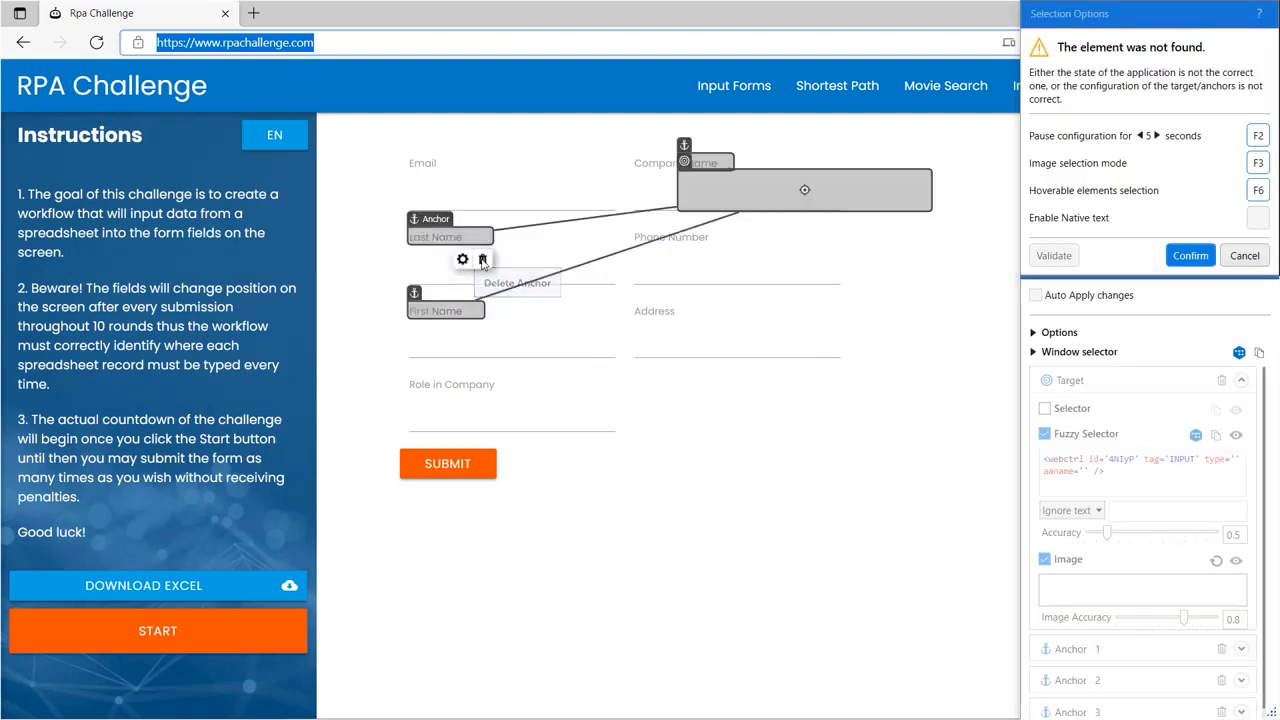
{"action": "left_click", "coordinate": [474, 336]}
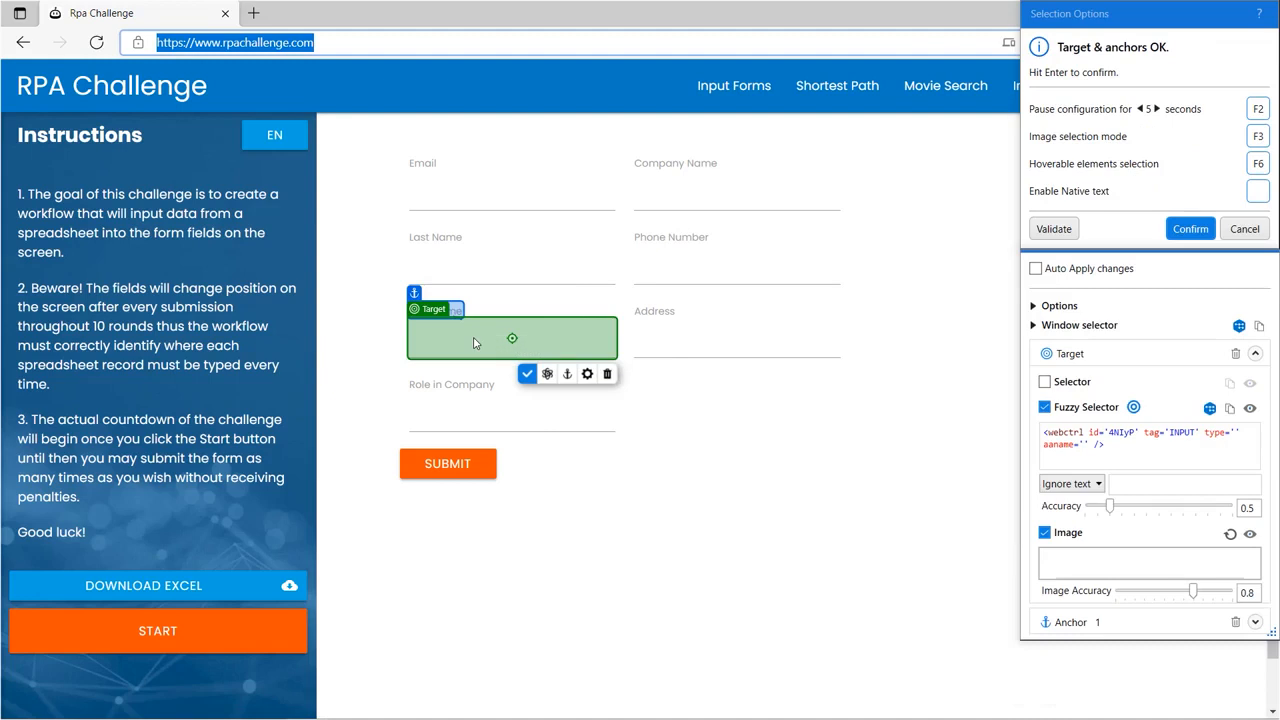
- Delete the First Name label anchor, add that label back as the target's anchor, and confirm the target
{"action": "mouse_move", "coordinate": [460, 308]}
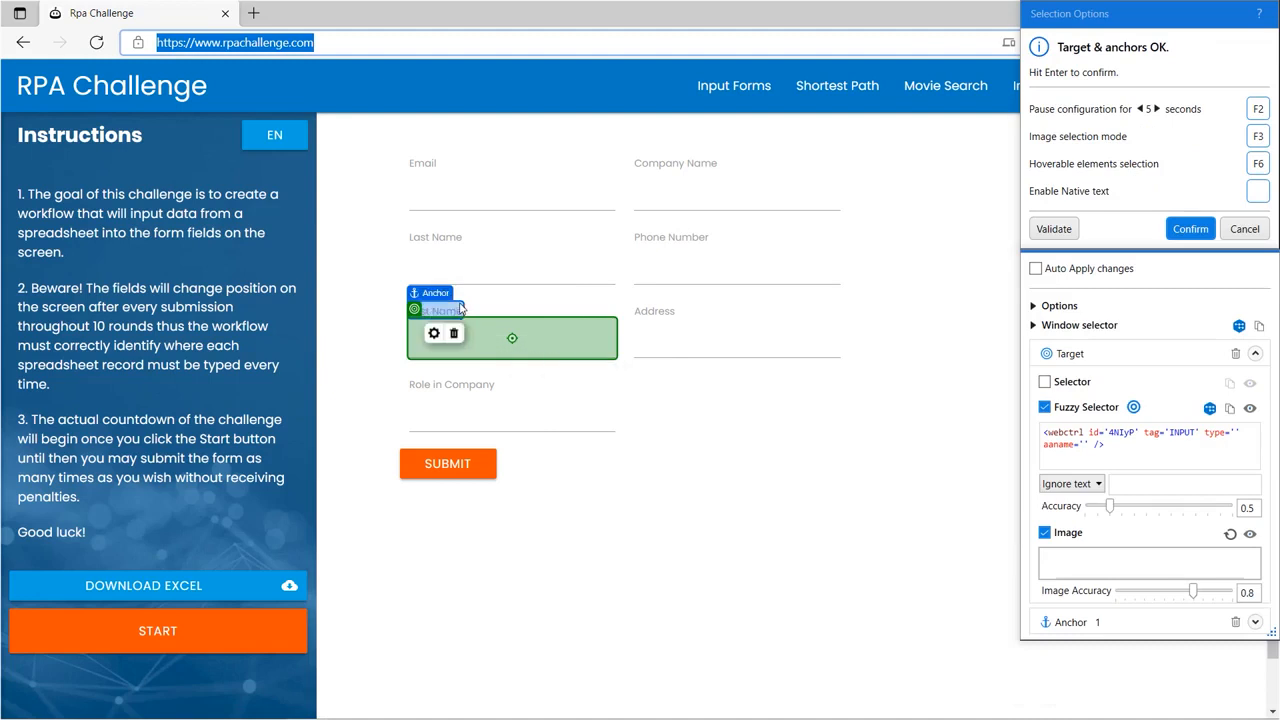
{"action": "left_click", "coordinate": [456, 336]}
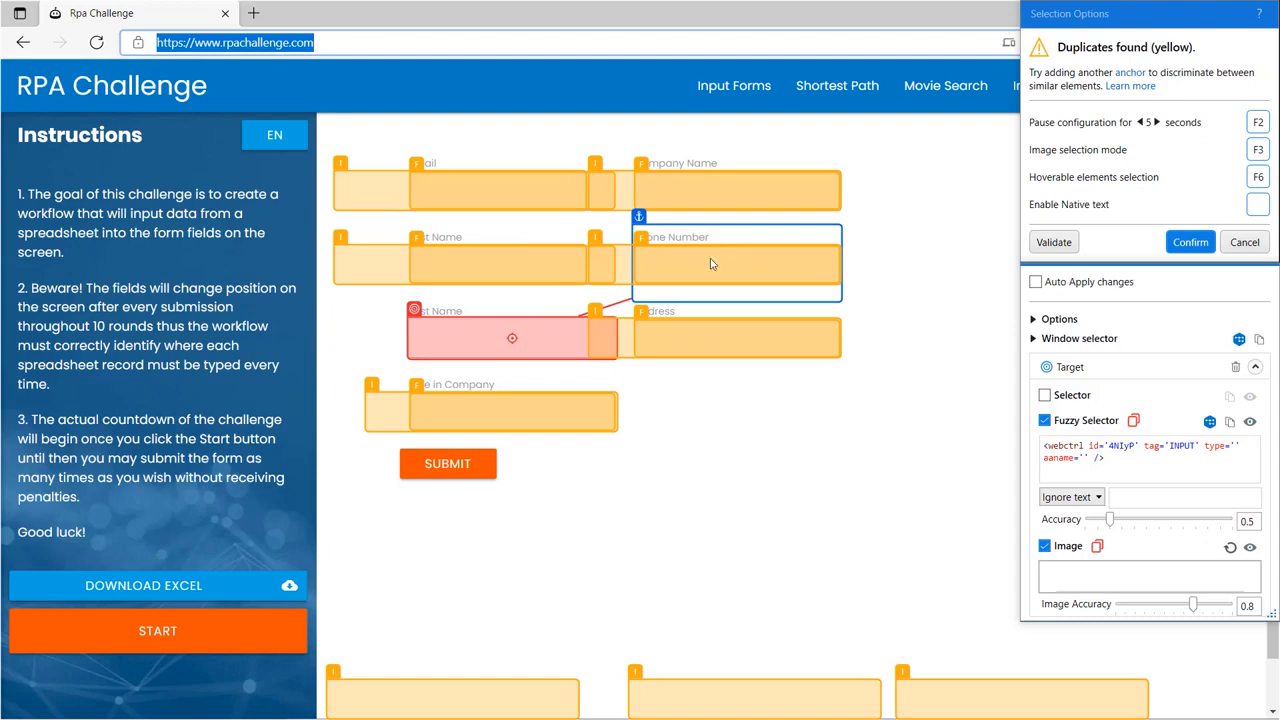
{"action": "mouse_move", "coordinate": [557, 342]}
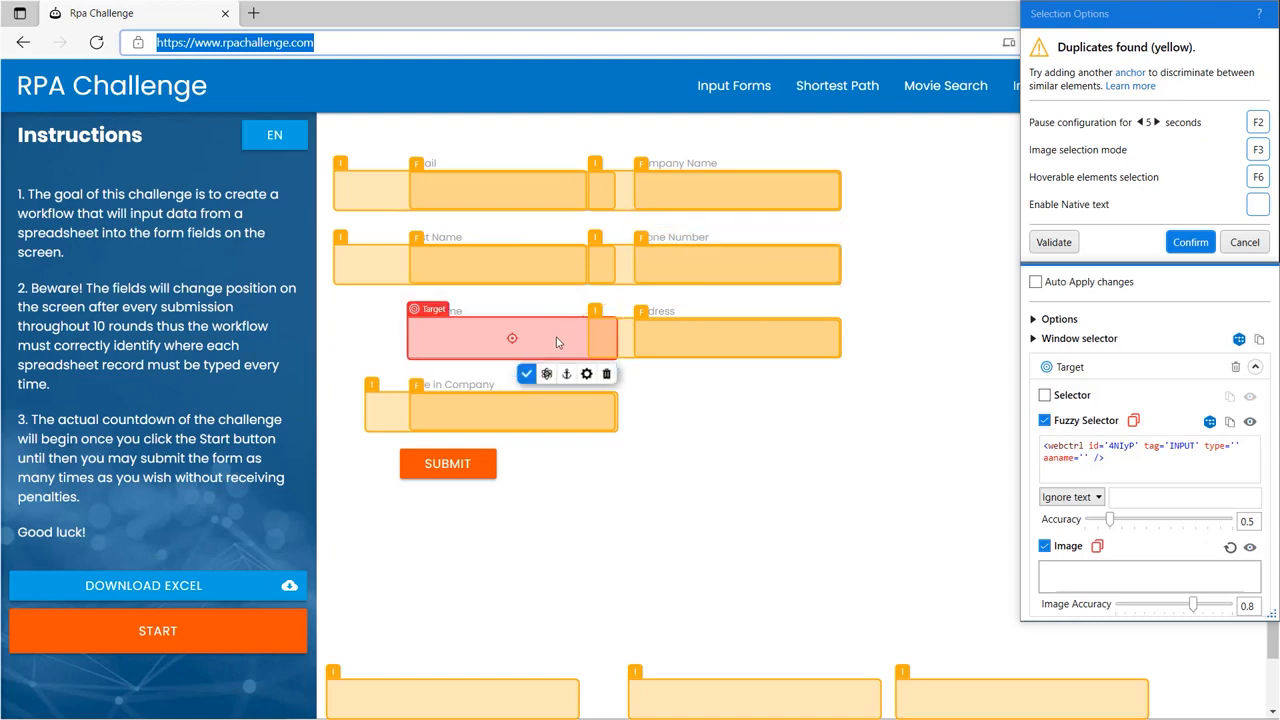
{"action": "left_click", "coordinate": [566, 373]}
{"action": "left_click", "coordinate": [455, 313]}
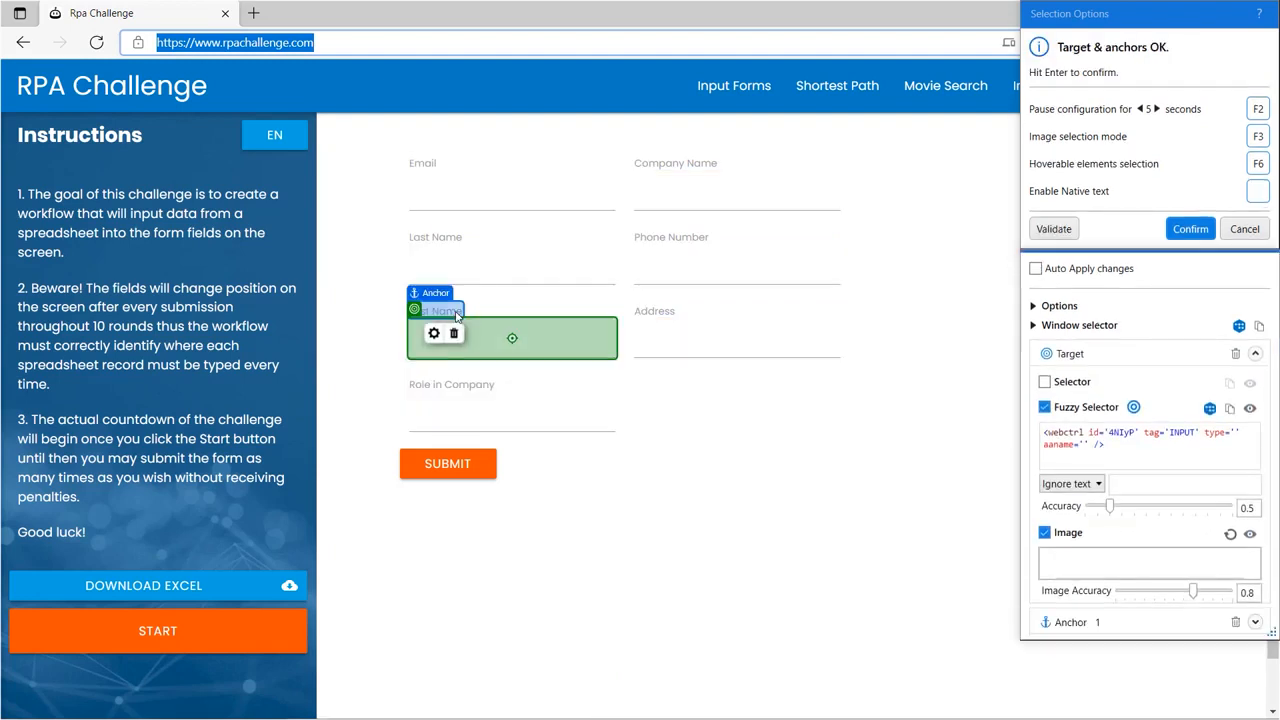
{"action": "mouse_move", "coordinate": [488, 332]}
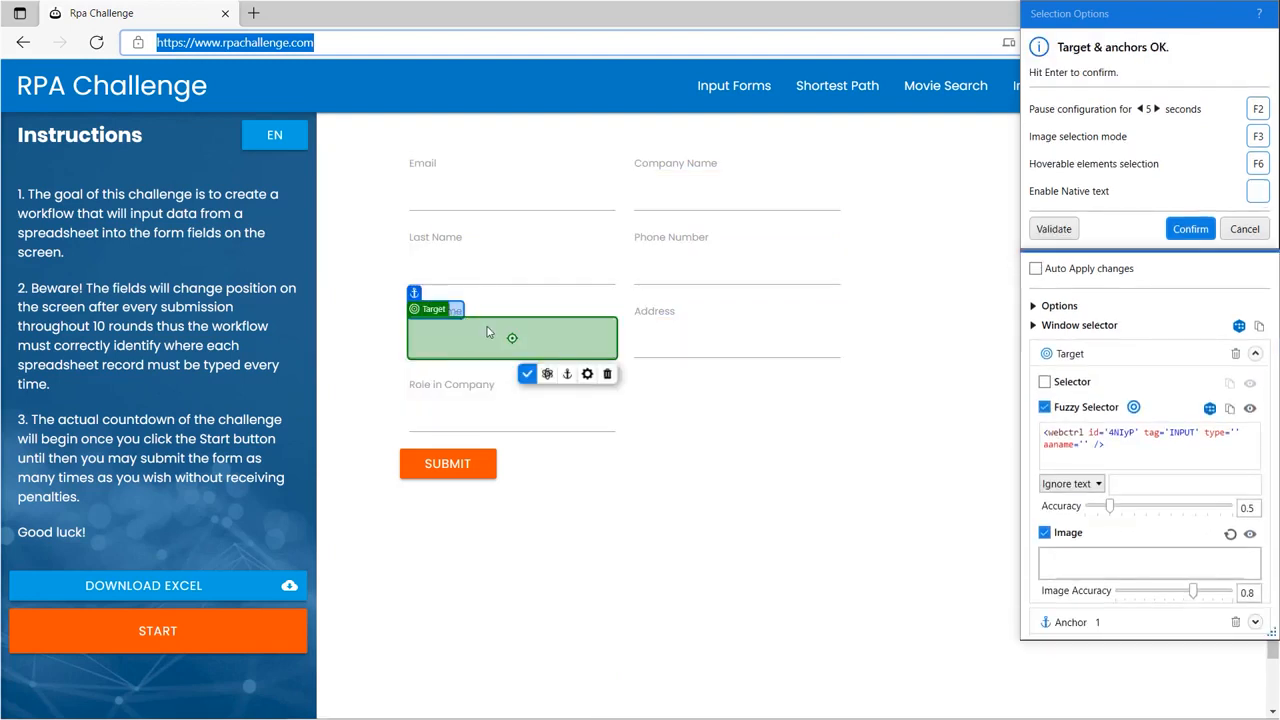
{"action": "left_click", "coordinate": [529, 373]}
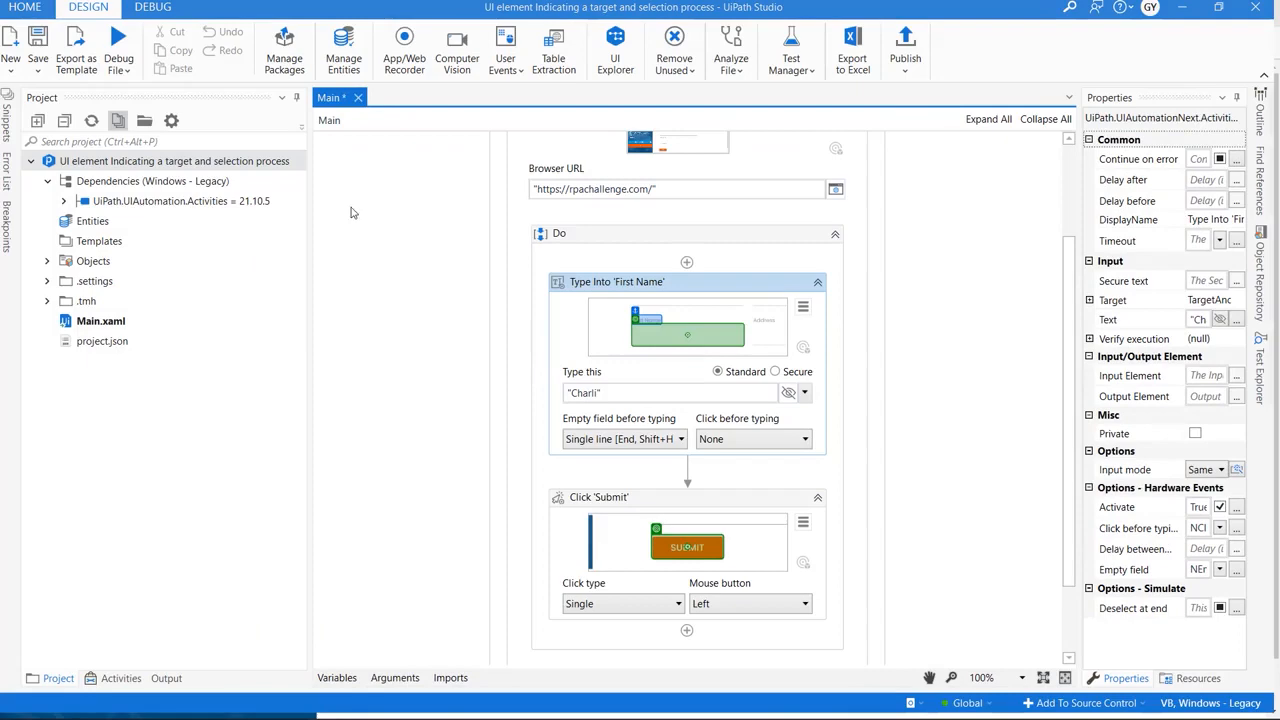
- Run the Main file to test the First Name target with its single anchor
{"action": "left_click", "coordinate": [126, 70]}
{"action": "left_click", "coordinate": [130, 97]}
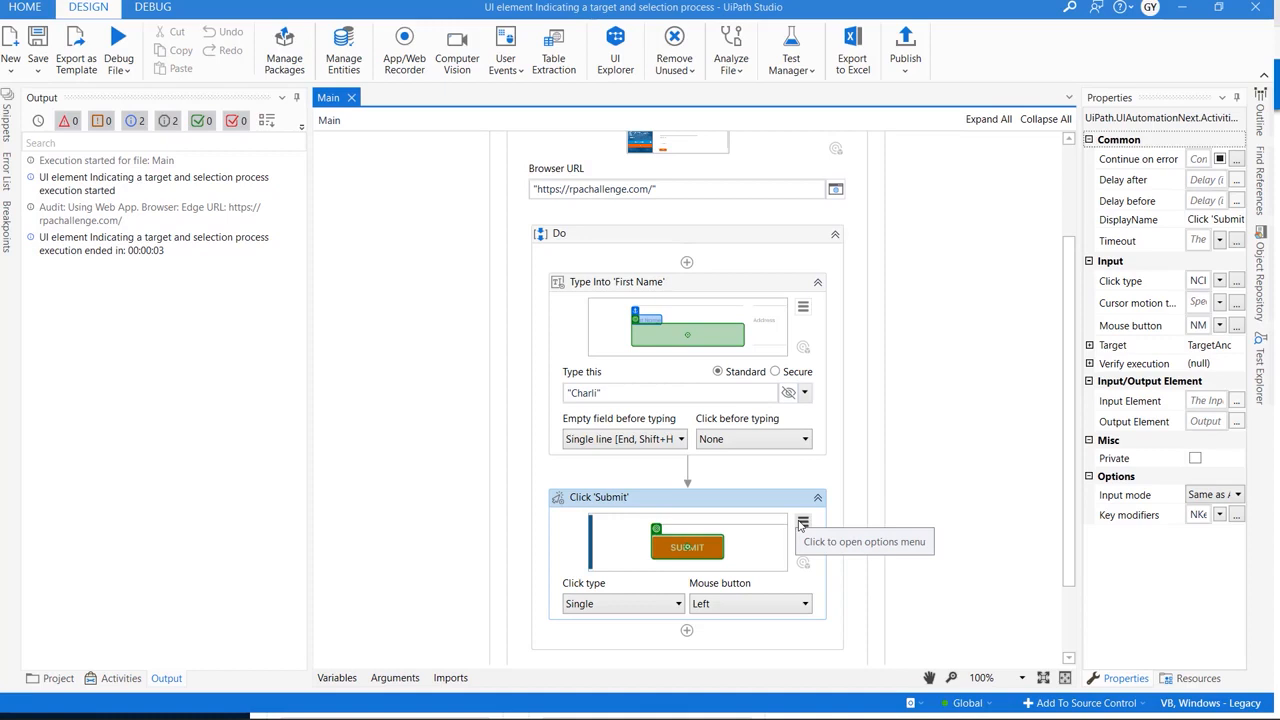
- Edit the Click 'Submit' target, pausing selection to return the browser to the Input Forms page, and confirm the target
{"action": "left_click", "coordinate": [802, 524]}
{"action": "left_click", "coordinate": [900, 543]}
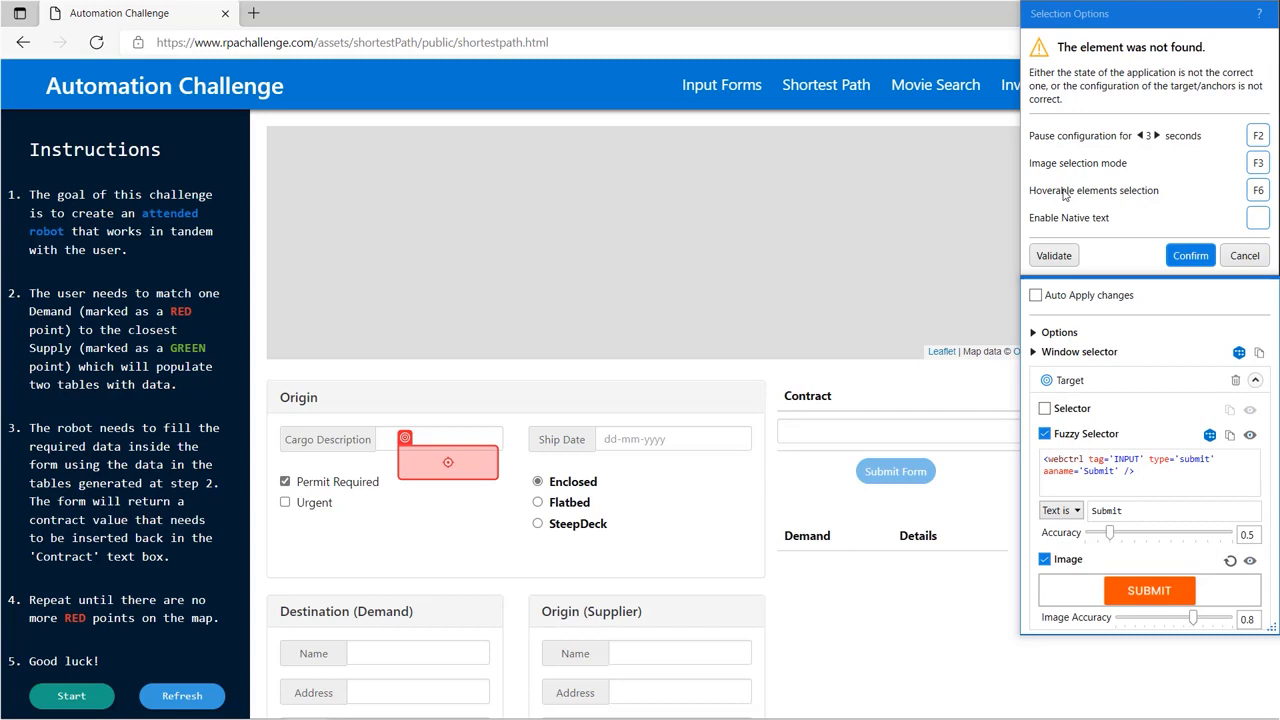
{"action": "mouse_move", "coordinate": [460, 470]}
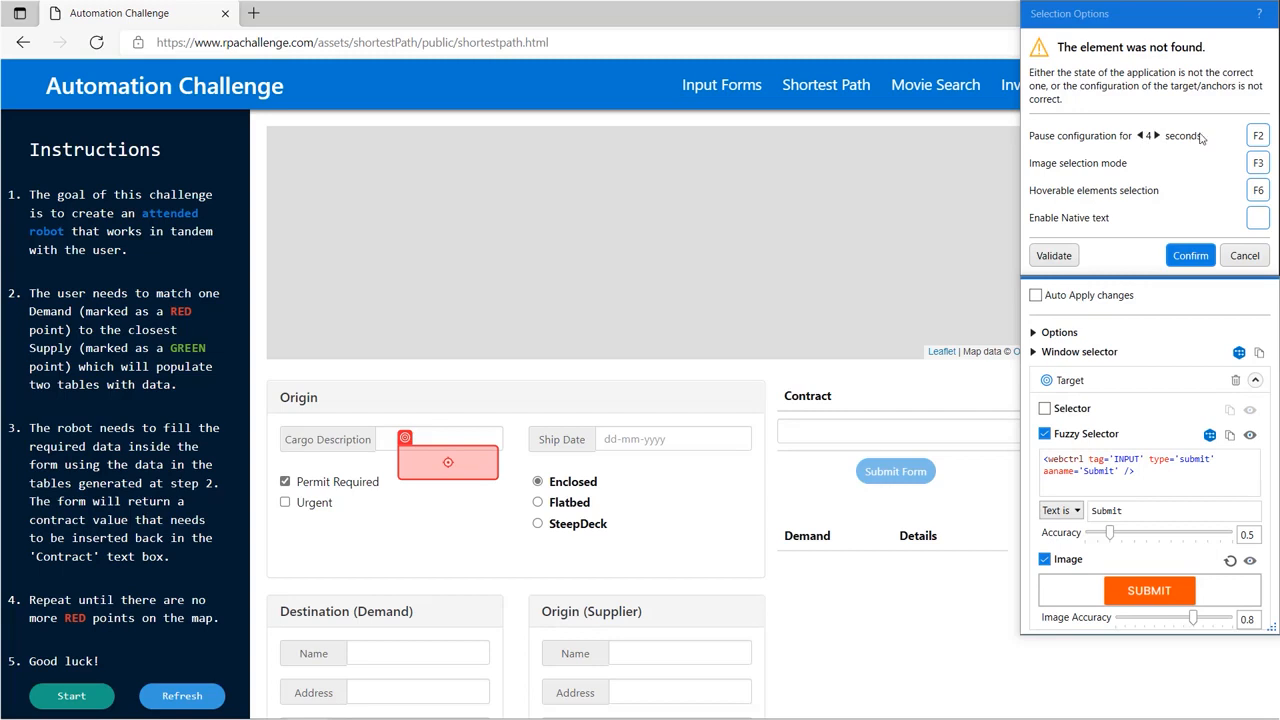
{"action": "left_click", "coordinate": [1257, 136]}
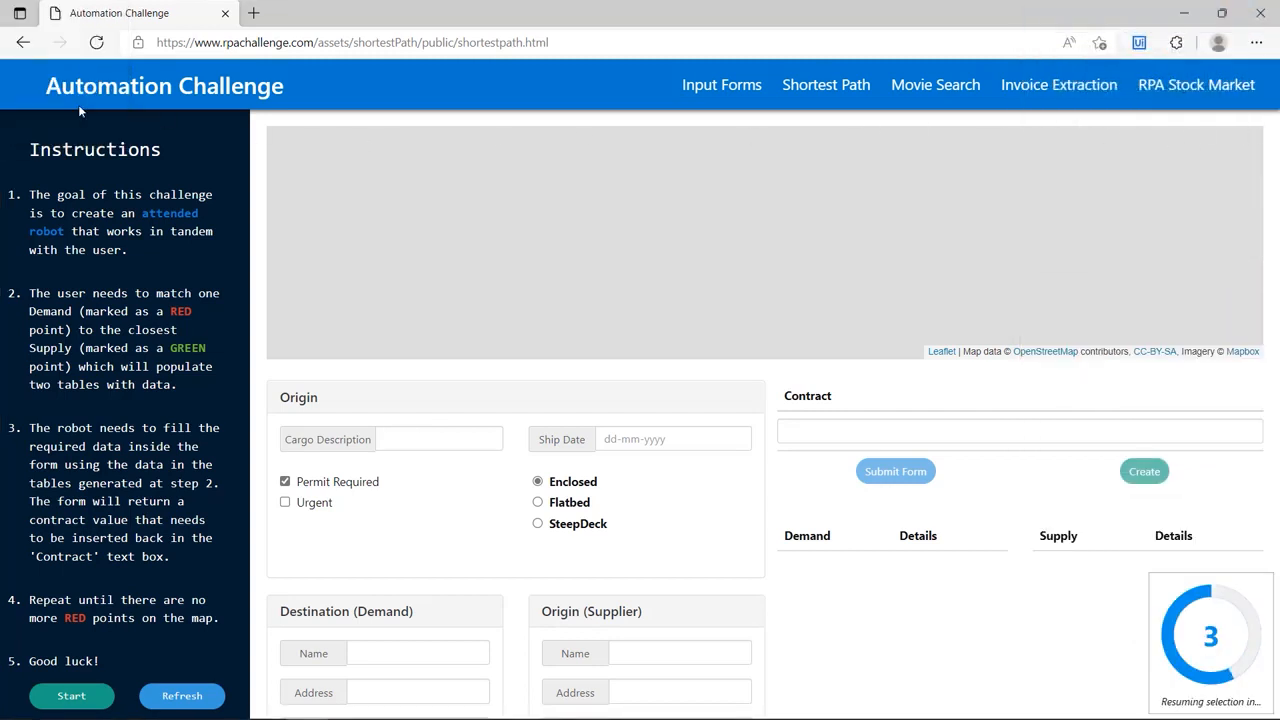
{"action": "left_click", "coordinate": [723, 87]}
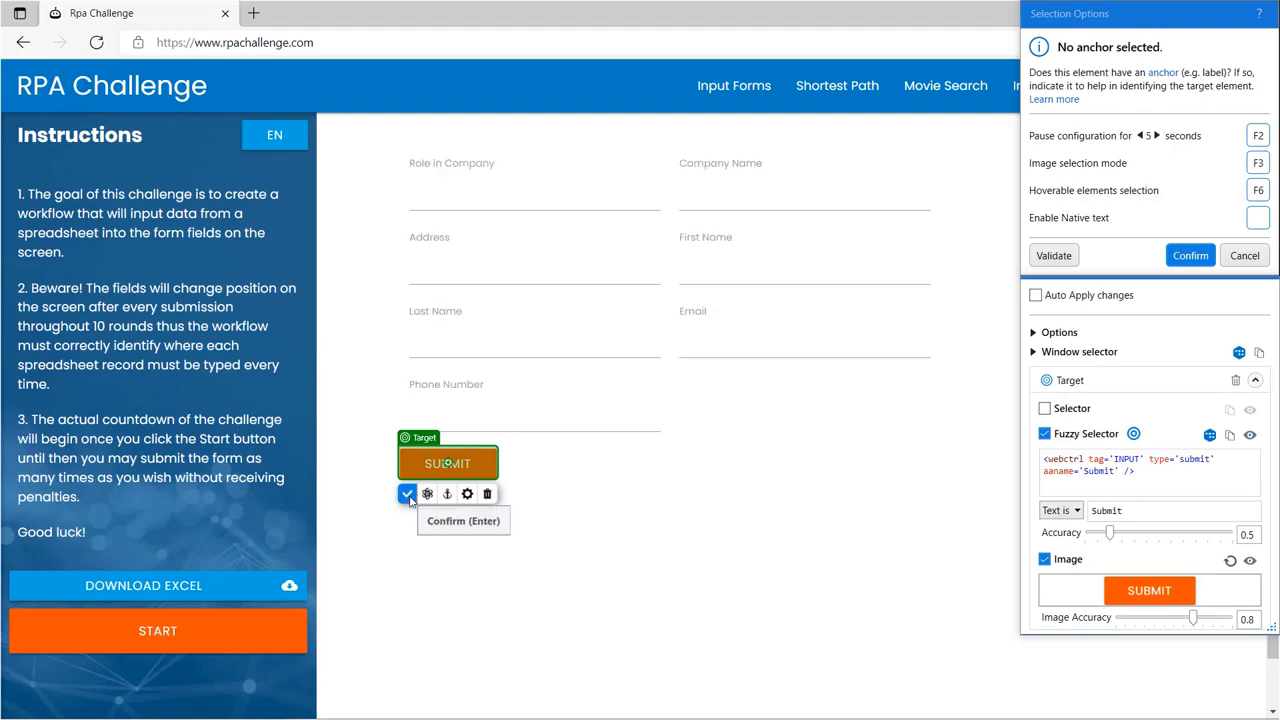
{"action": "left_click", "coordinate": [407, 494]}
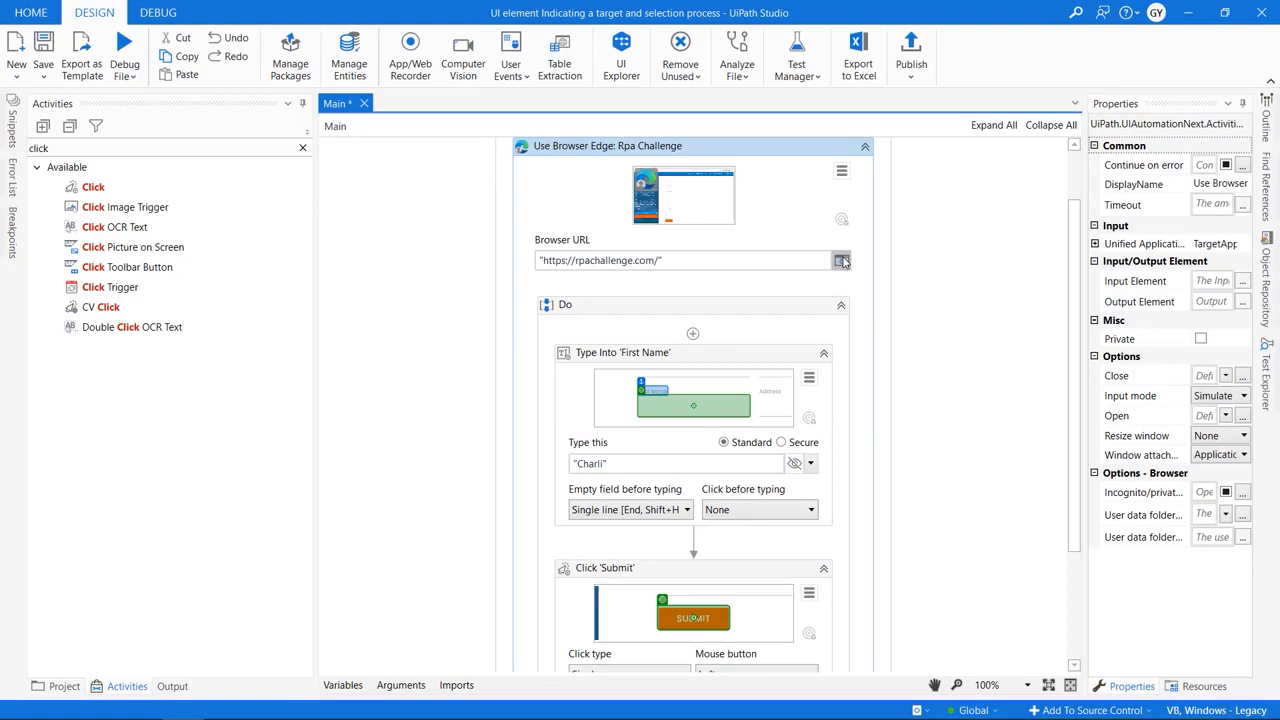
- Launch a new browser session for the Browser URL, expand the page's language list, and return to UiPath Studio
{"action": "left_click", "coordinate": [843, 261]}
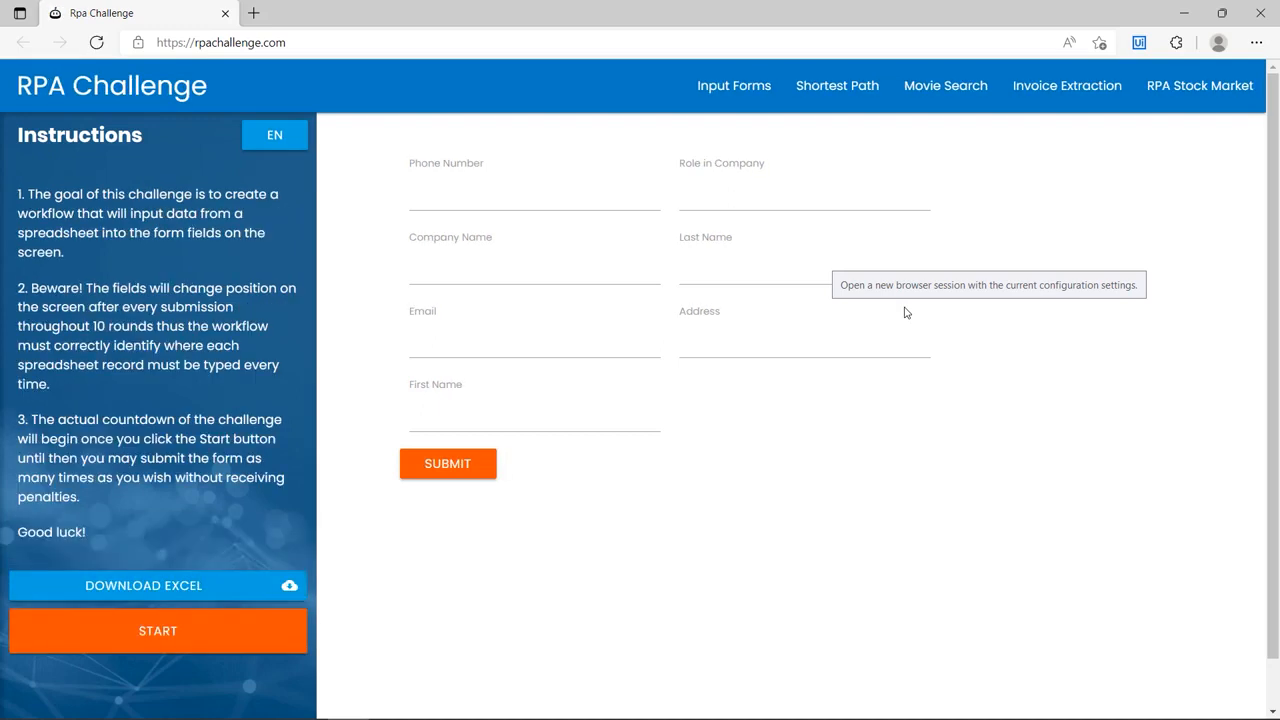
{"action": "left_click", "coordinate": [270, 140]}
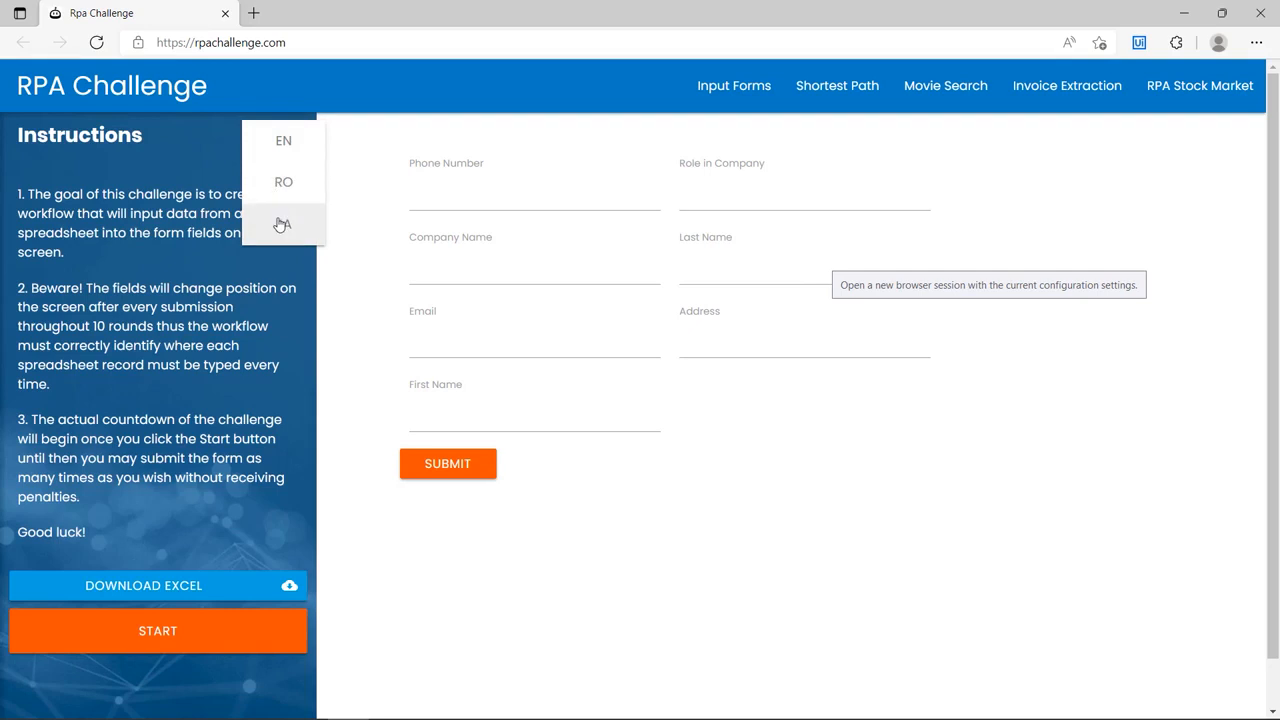
{"action": "key", "text": "alt+Tab"}
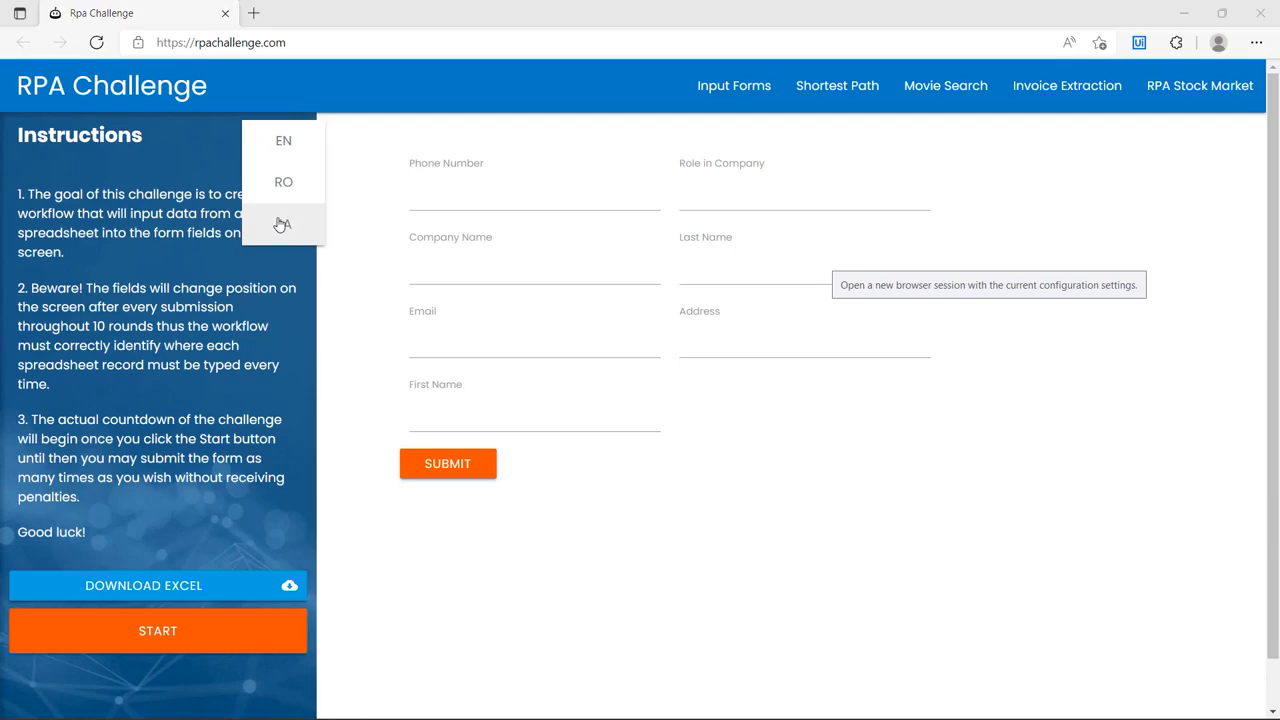
- Add a Click activity below Click 'Submit' and indicate the JA language option as its target using hoverable elements selection
{"action": "scroll", "coordinate": [641, 471], "scroll_direction": "down", "scroll_amount": 3}
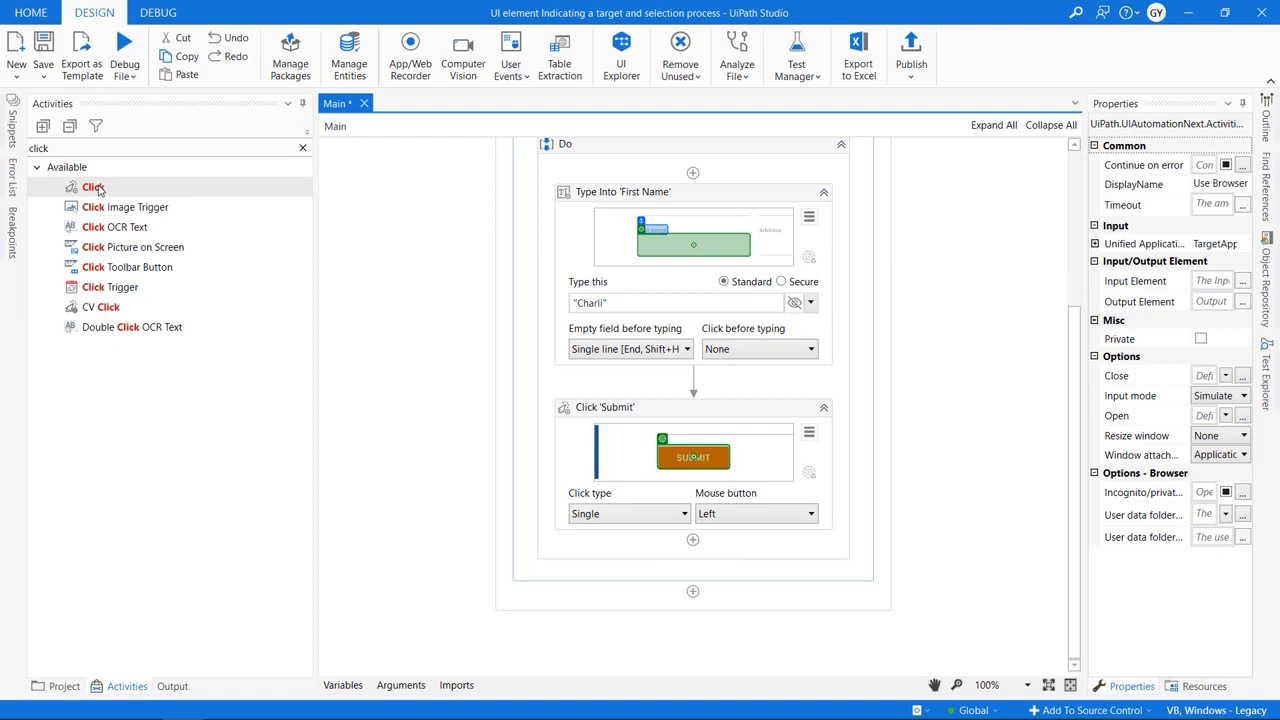
{"action": "left_click_drag", "start_coordinate": [93, 187], "coordinate": [698, 548]}
{"action": "left_click", "coordinate": [690, 568]}
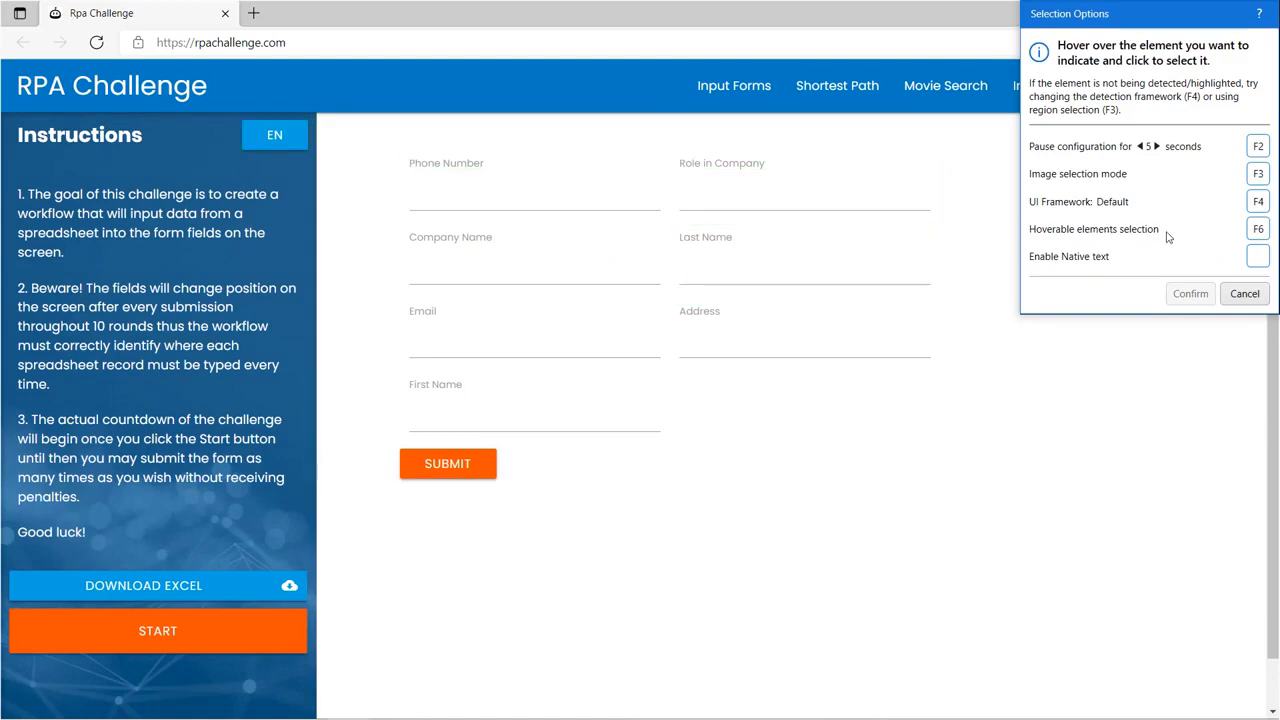
{"action": "left_click", "coordinate": [1258, 229]}
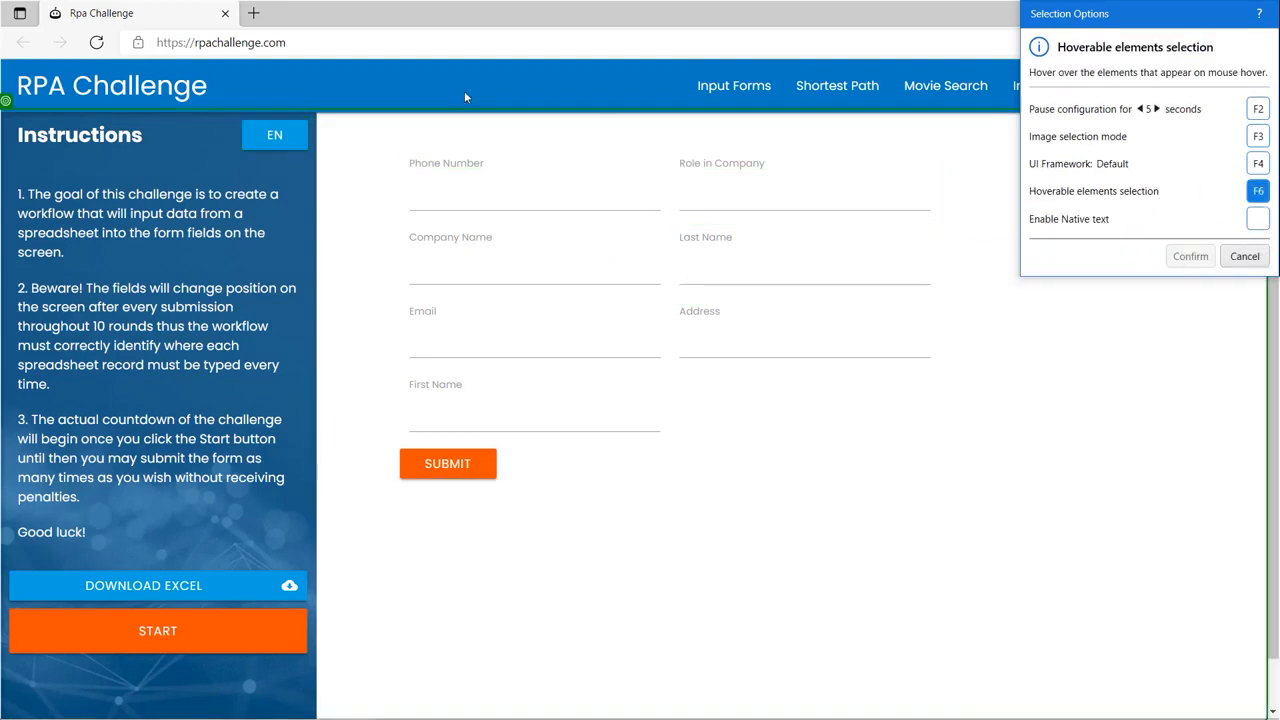
{"action": "mouse_move", "coordinate": [275, 140]}
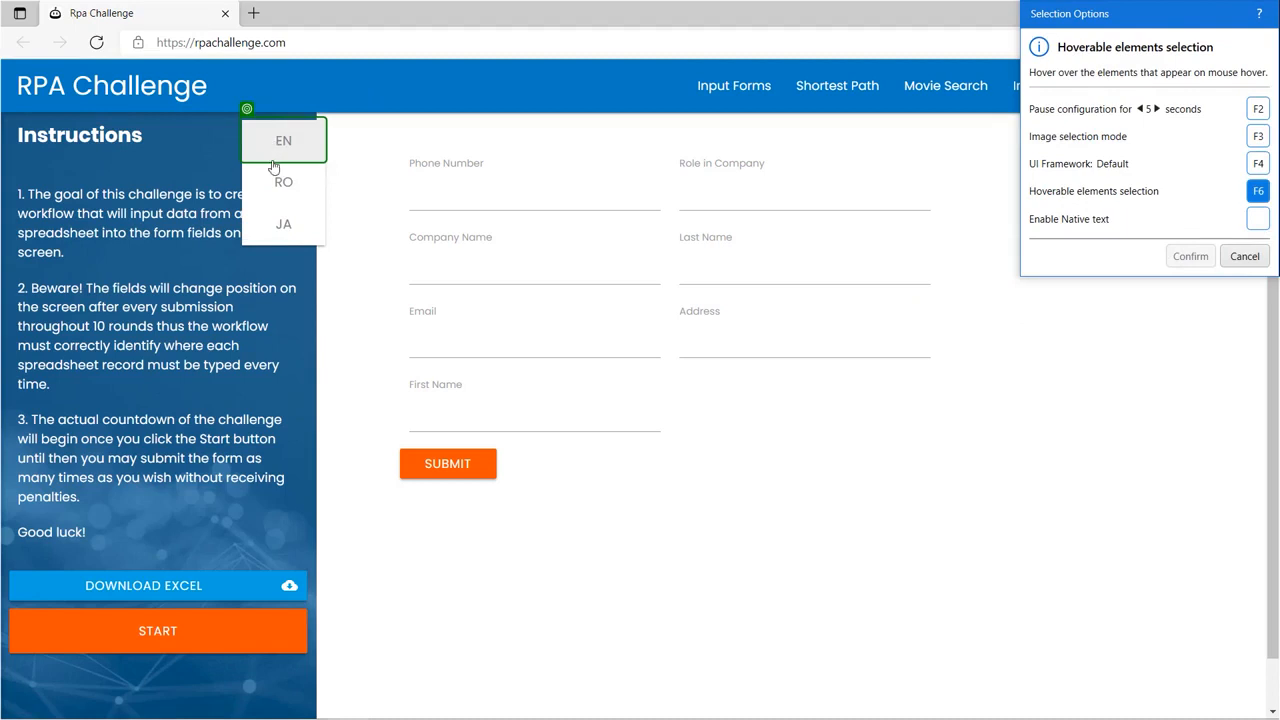
{"action": "left_click", "coordinate": [285, 227]}
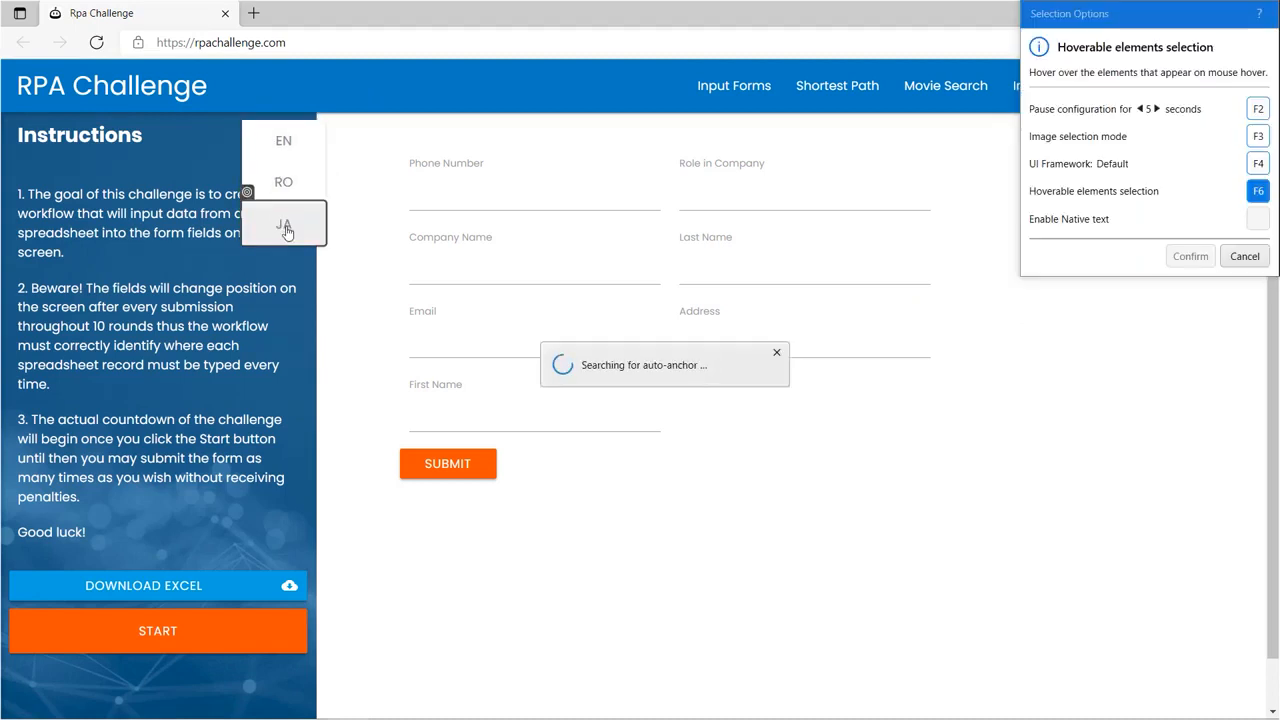
{"action": "left_click", "coordinate": [235, 260]}
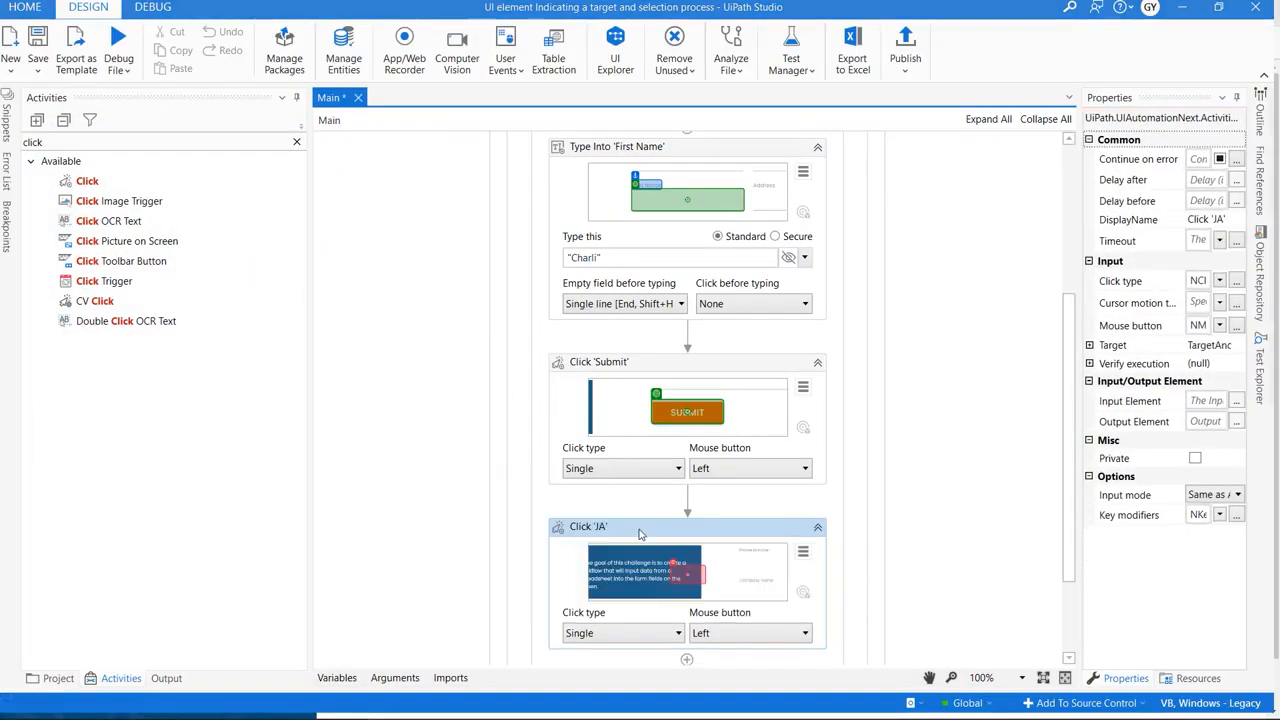
- Edit the Click 'Submit' target, adding an anchor region over the SUBMIT button in image selection mode, and confirm the target
{"action": "left_click", "coordinate": [703, 364]}
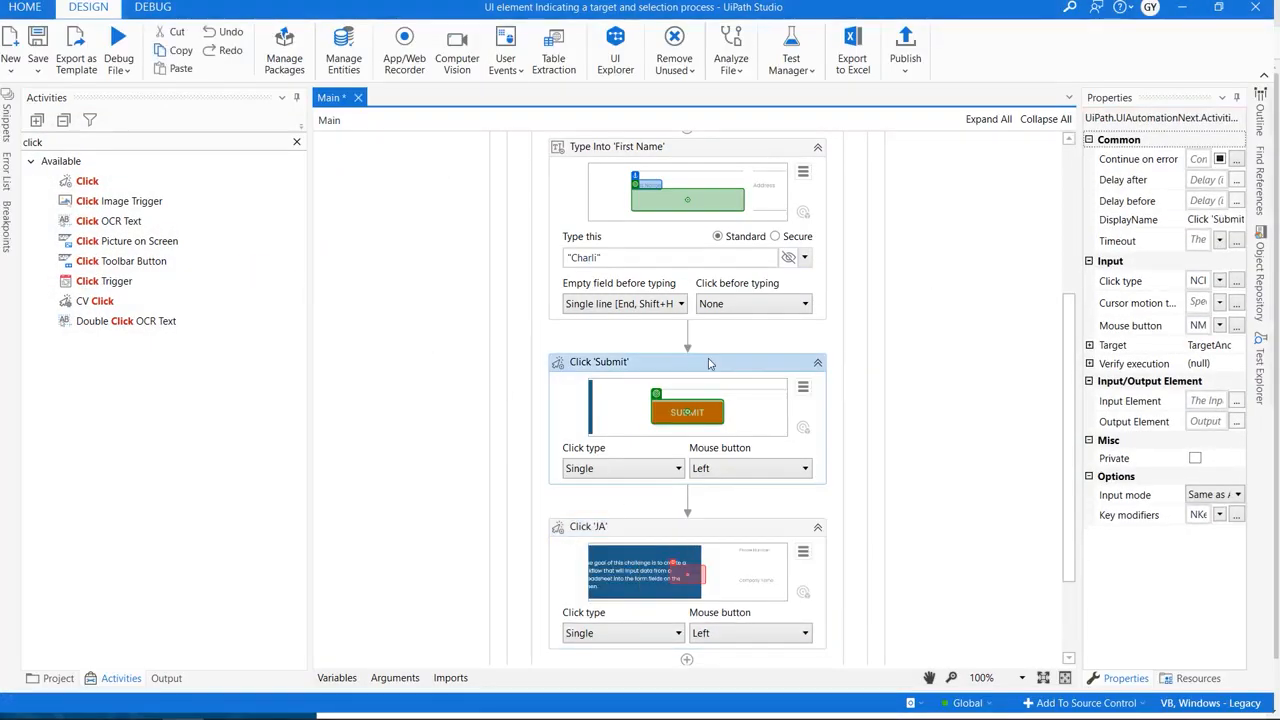
{"action": "left_click", "coordinate": [805, 390]}
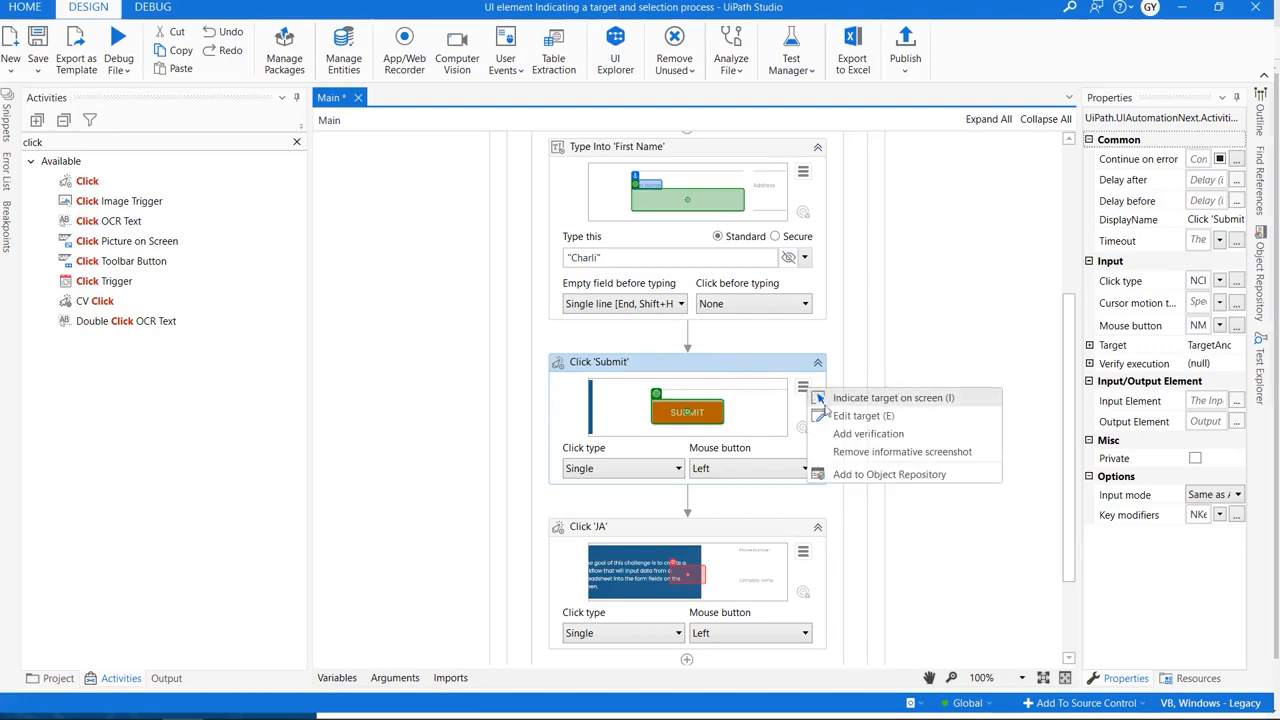
{"action": "left_click", "coordinate": [846, 414]}
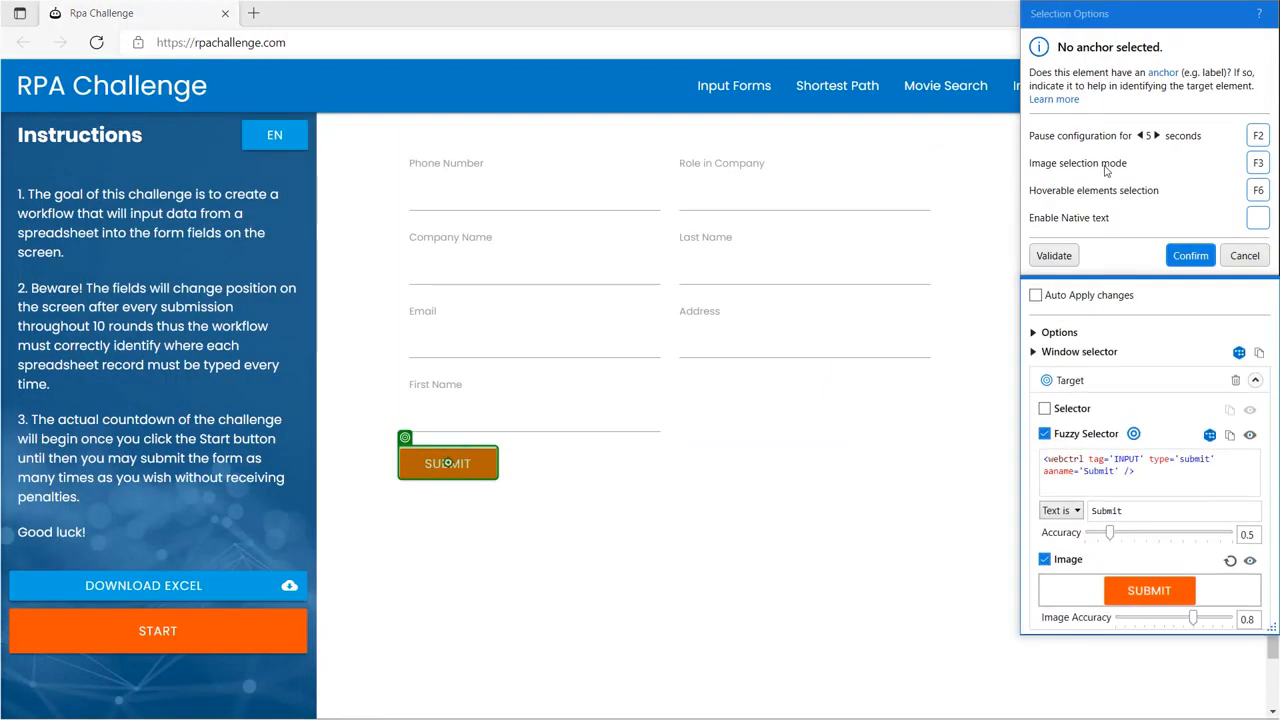
{"action": "left_click", "coordinate": [1259, 165]}
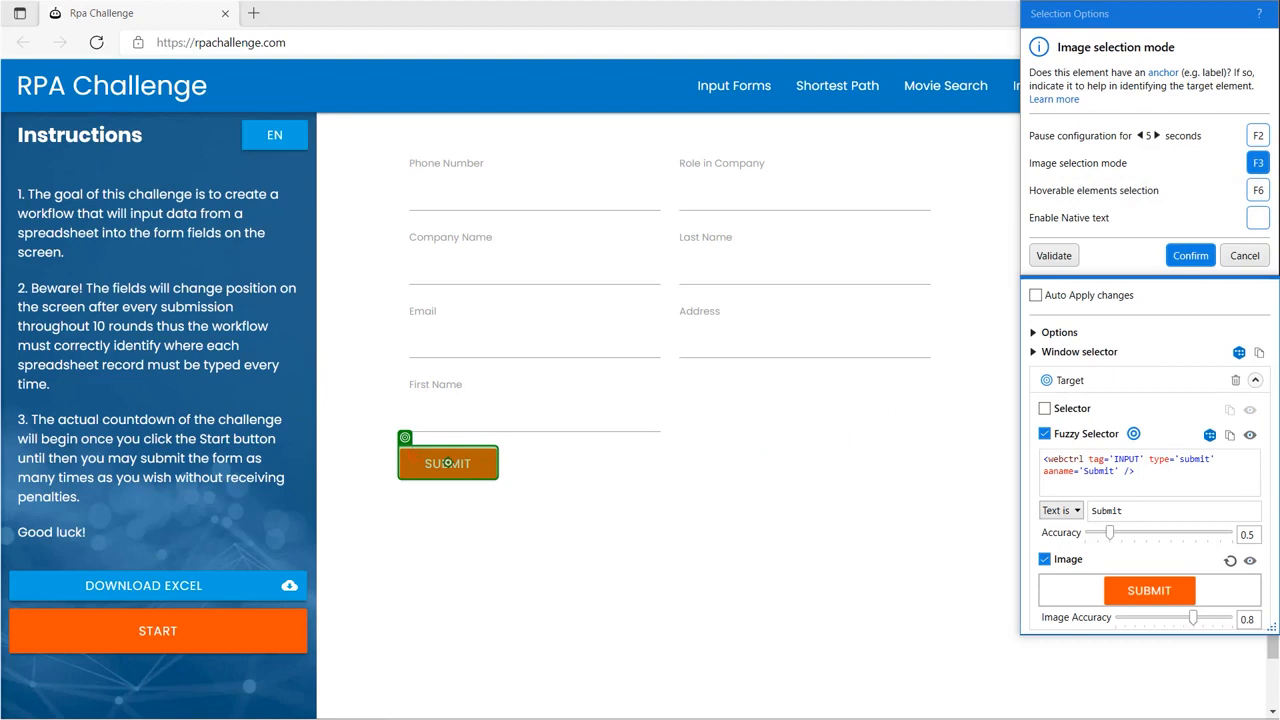
{"action": "left_click_drag", "start_coordinate": [404, 449], "coordinate": [495, 482]}
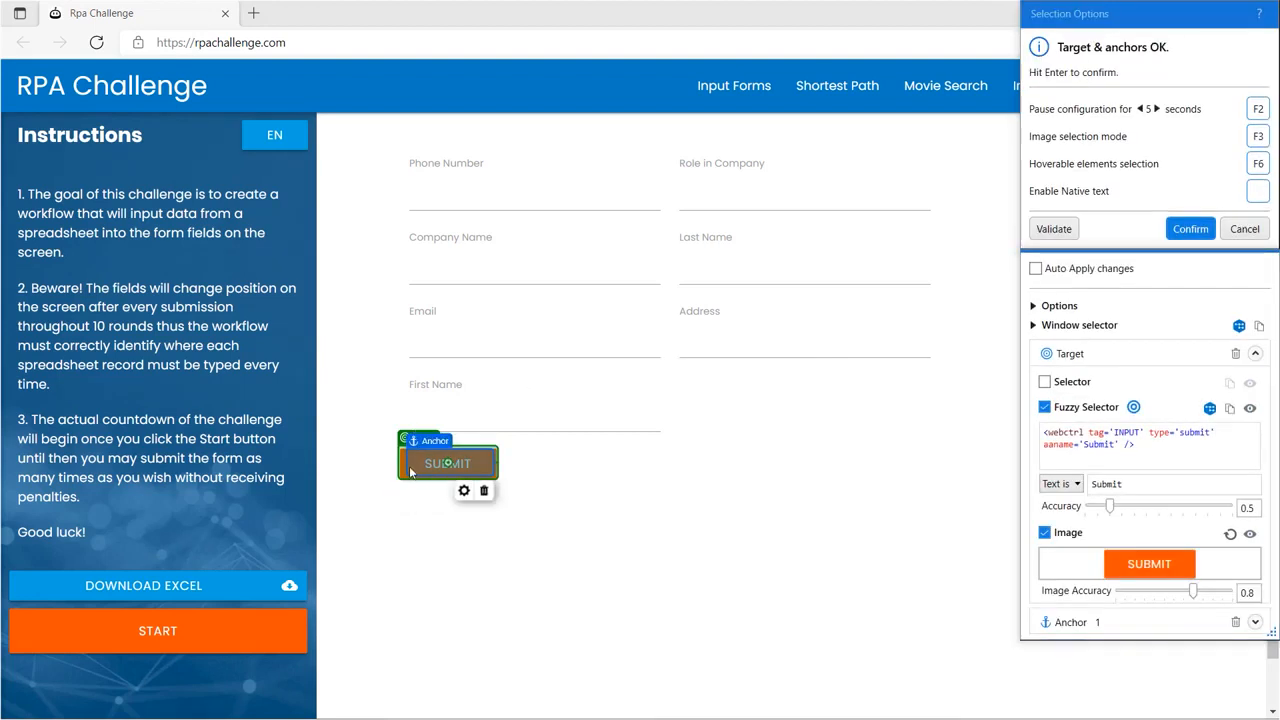
{"action": "mouse_move", "coordinate": [403, 473]}
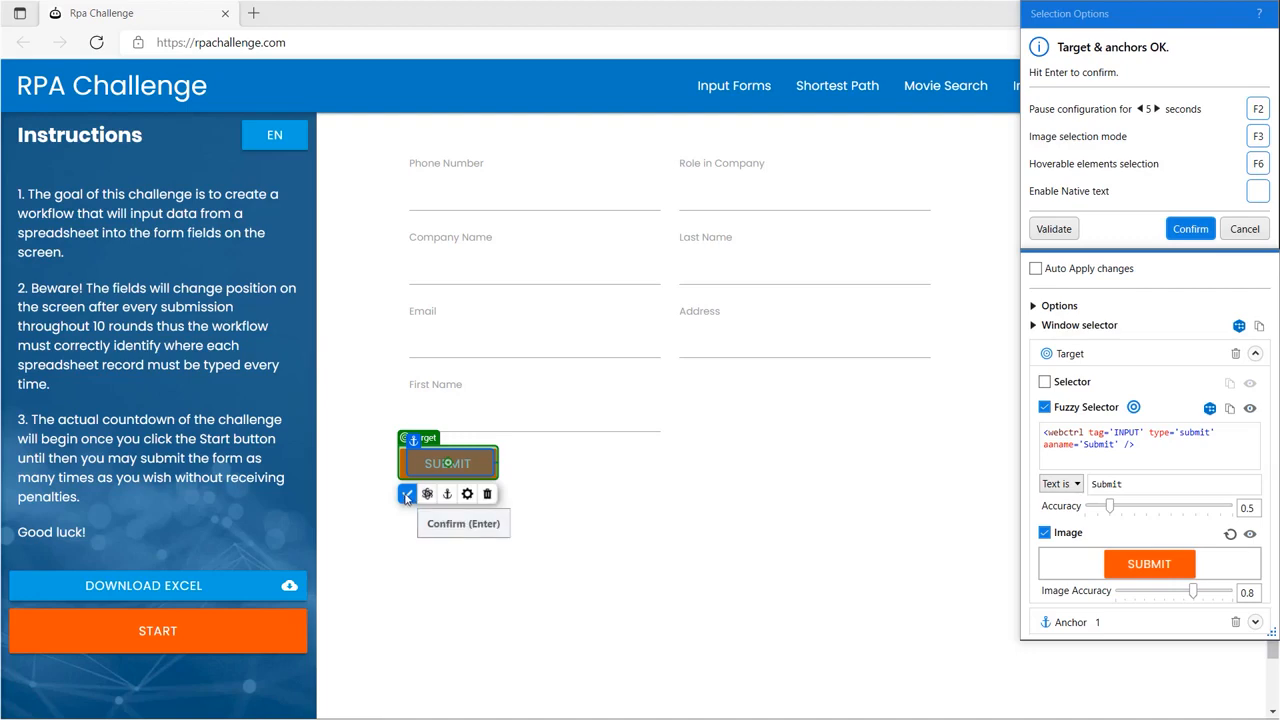
{"action": "left_click", "coordinate": [407, 493]}
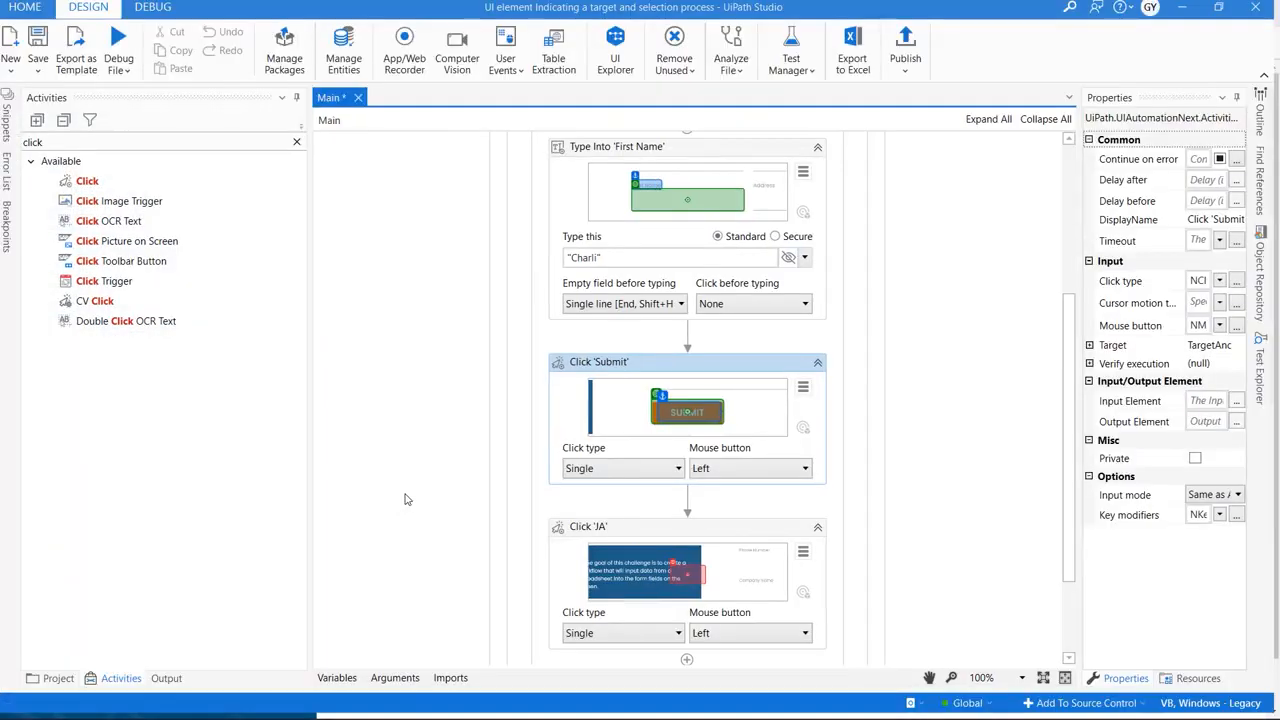